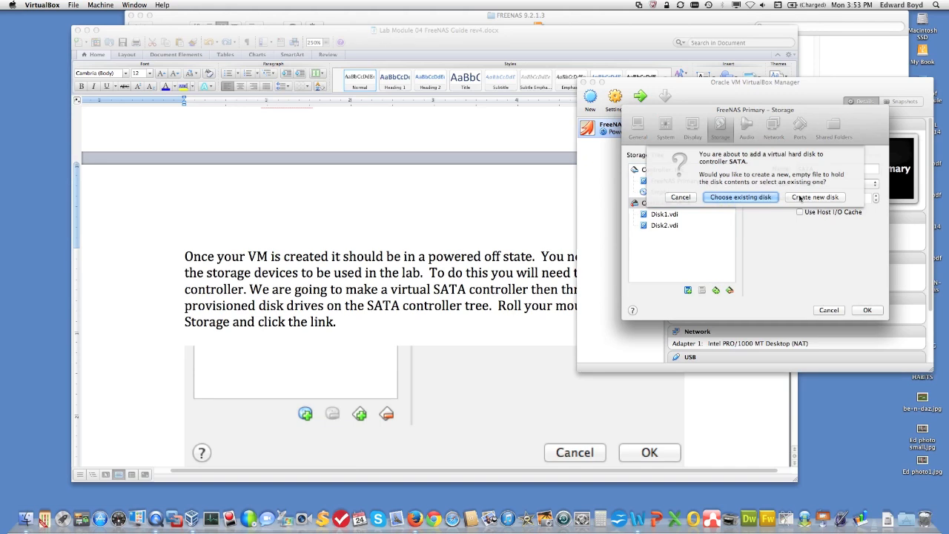
Create a new dynamically allocated 4 GB VDI disk named Disk3 on the SATA controller
left_click(824, 198)
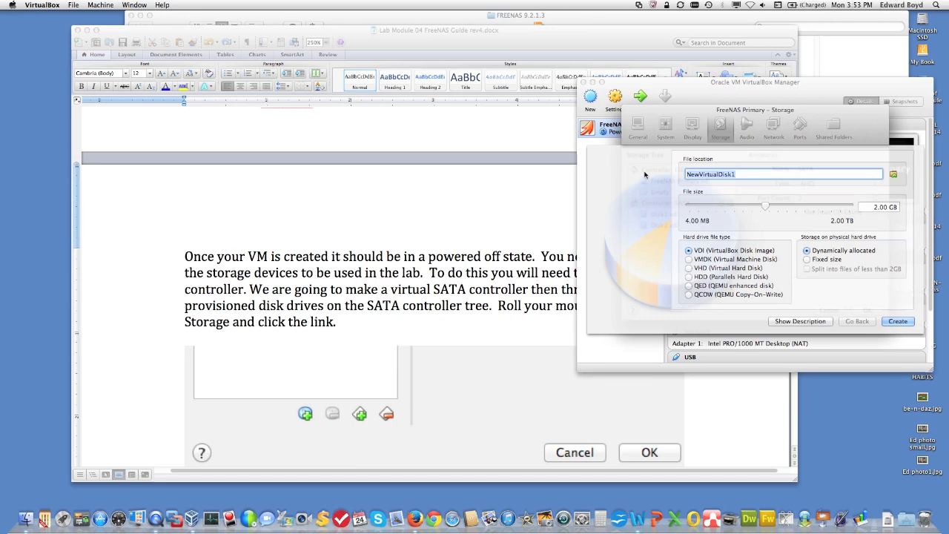
type("Disk3")
left_click(875, 207)
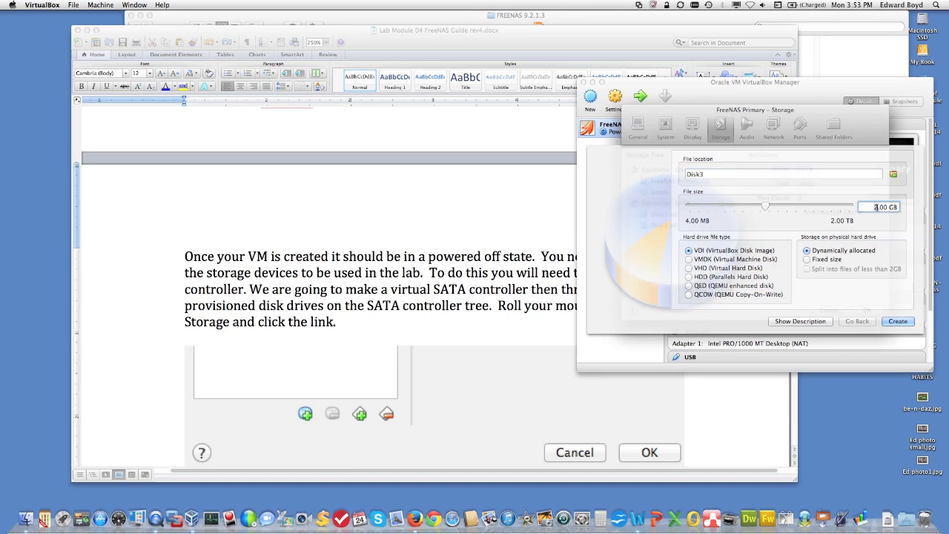
key("Delete")
type("4")
left_click(906, 323)
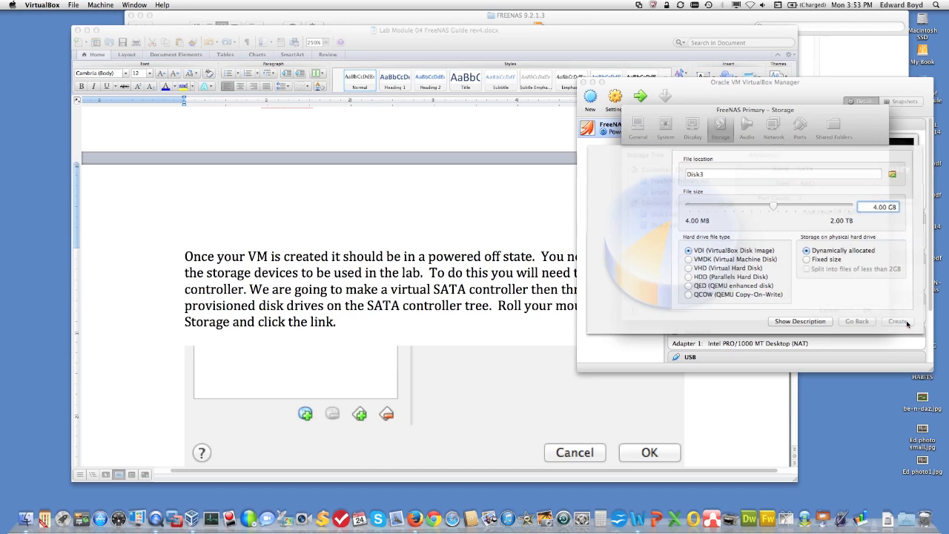
Switch to the Word lab guide and read from the SATA disk instructions through the section on mounting the FreeNAS .iso
left_click(503, 291)
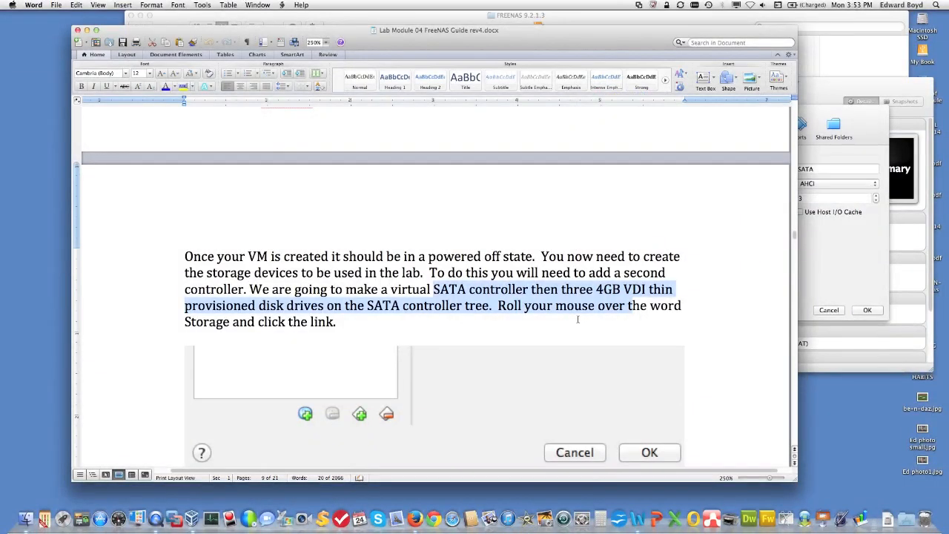
left_click(577, 319)
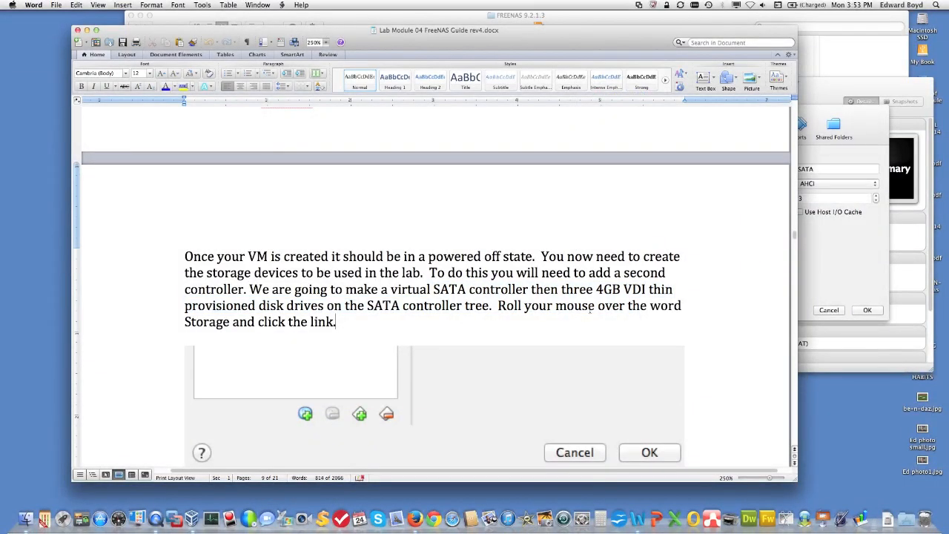
scroll(590, 309, "down", 5)
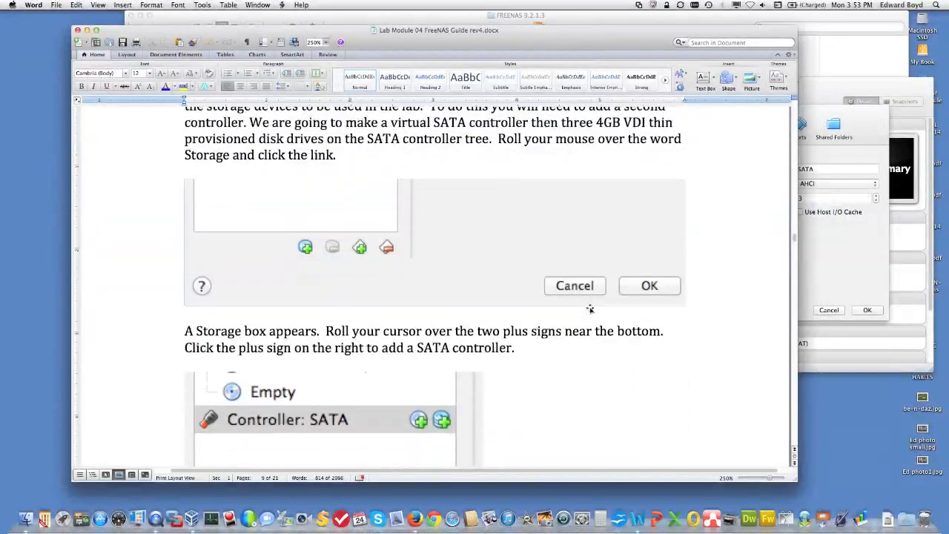
scroll(590, 308, "down", 10)
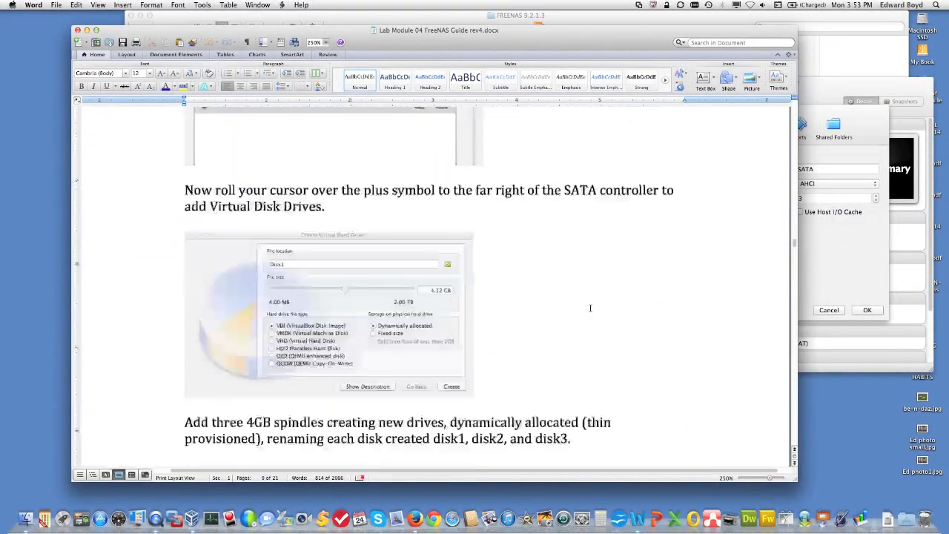
scroll(590, 308, "down", 5)
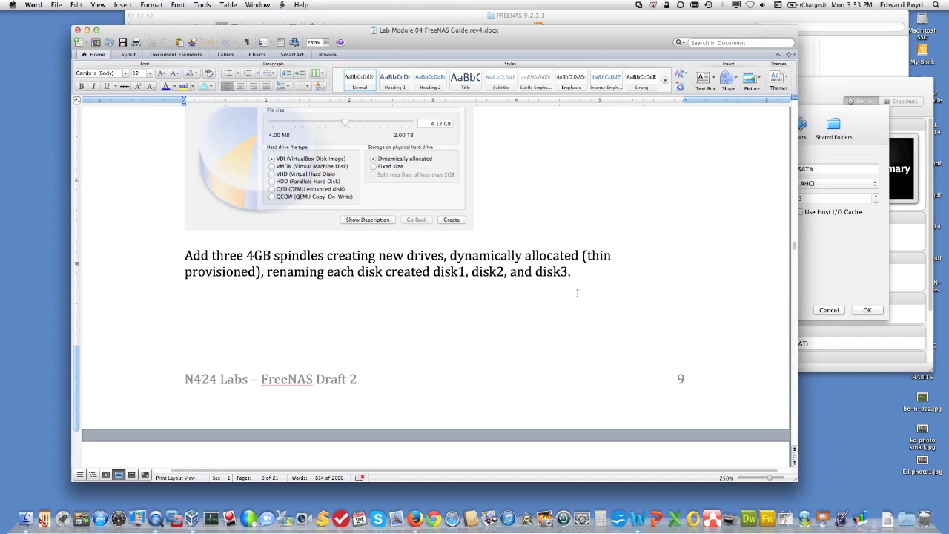
scroll(577, 292, "down", 12)
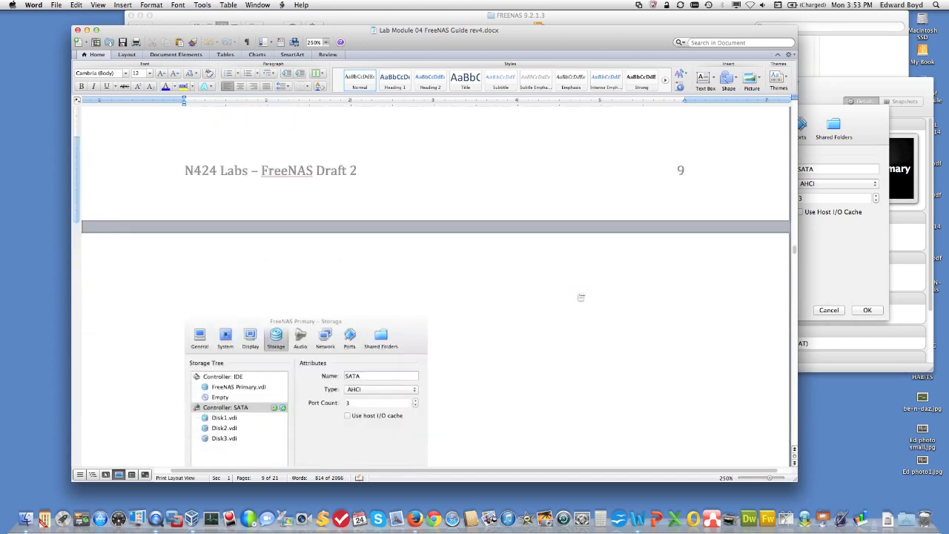
scroll(577, 292, "down", 4)
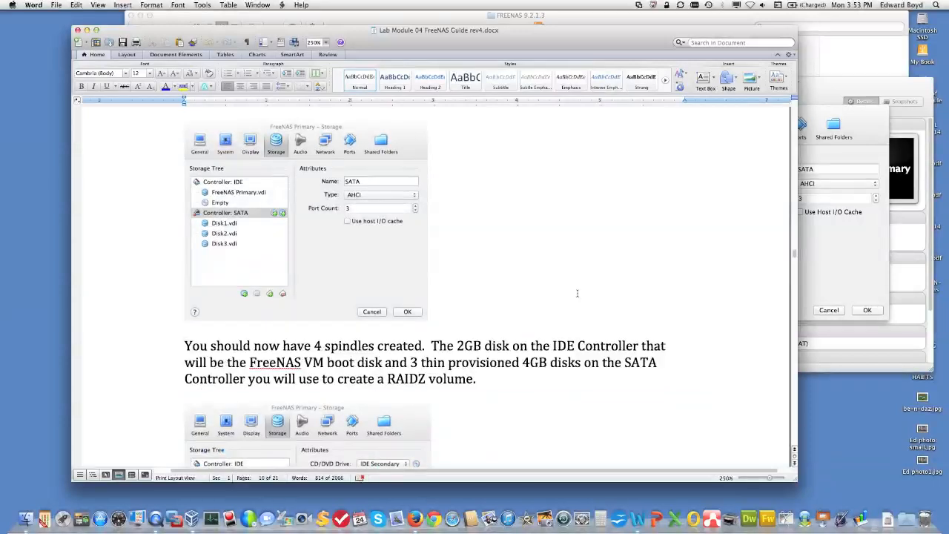
scroll(576, 293, "down", 1)
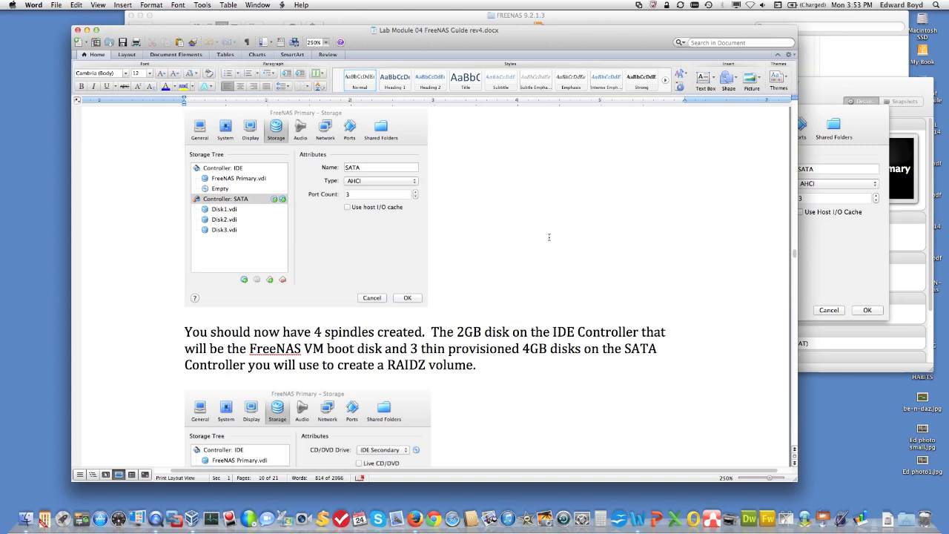
scroll(548, 237, "down", 4)
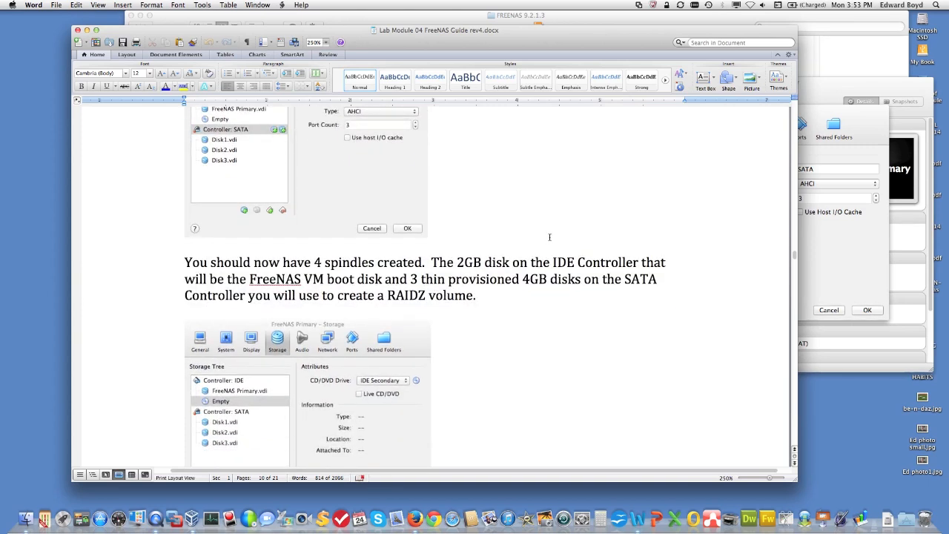
scroll(549, 238, "down", 4)
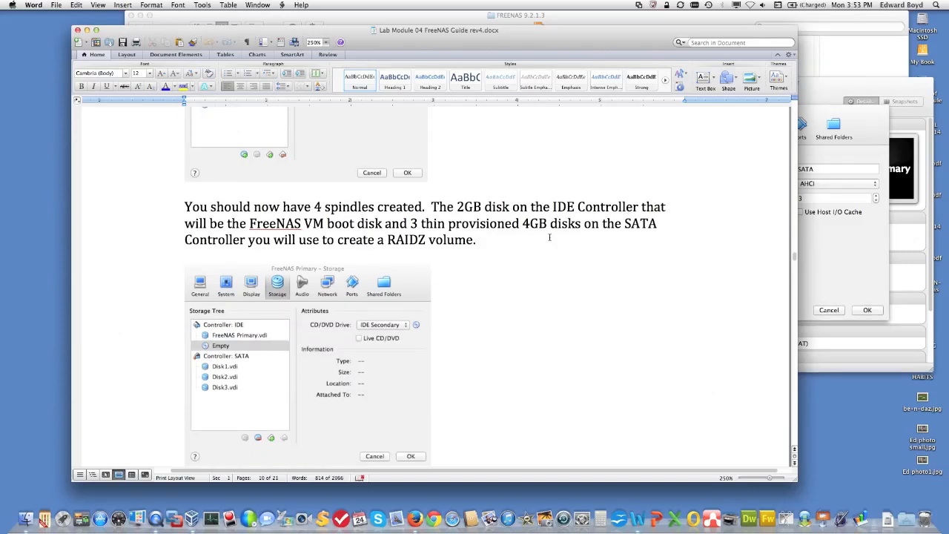
scroll(549, 237, "down", 4)
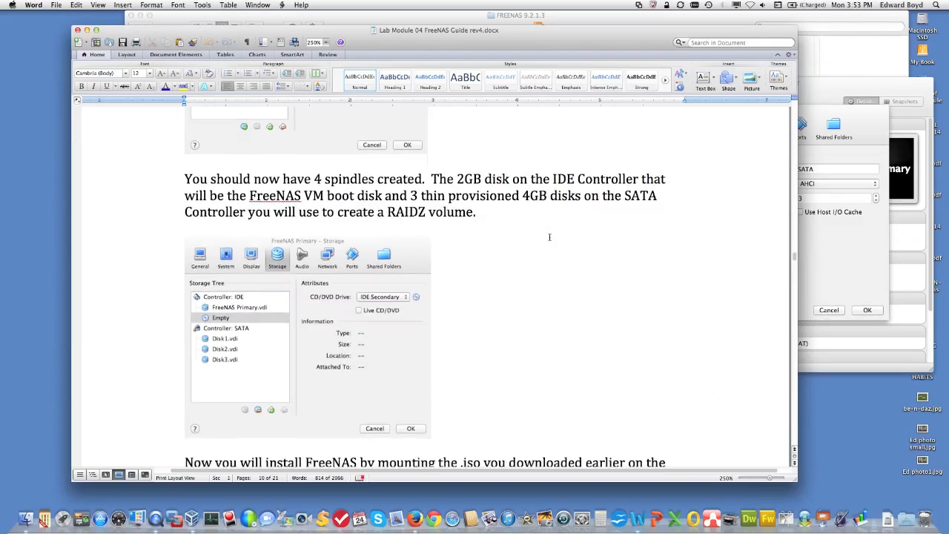
scroll(550, 237, "down", 8)
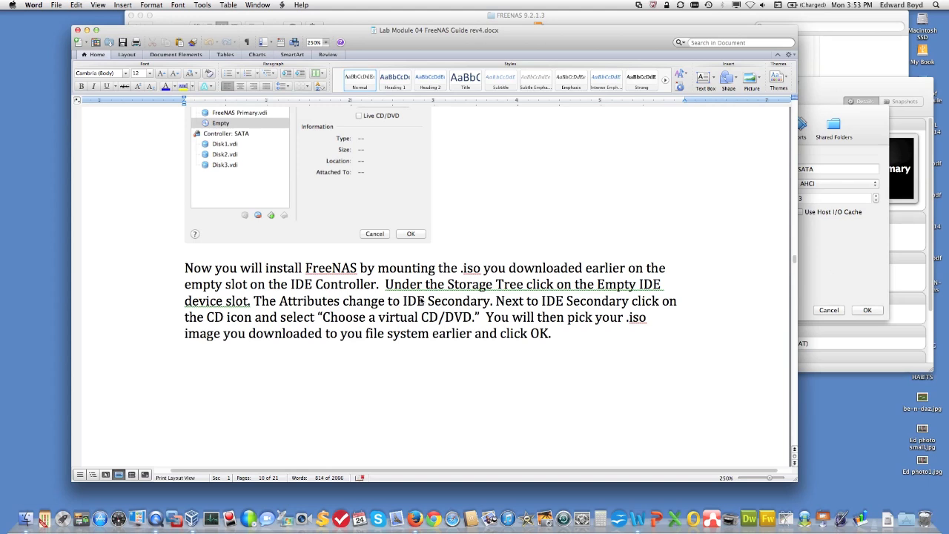
Back in VirtualBox, start choosing a virtual CD/DVD disk file for the empty IDE drive, keeping it on IDE Secondary Master
left_click(854, 260)
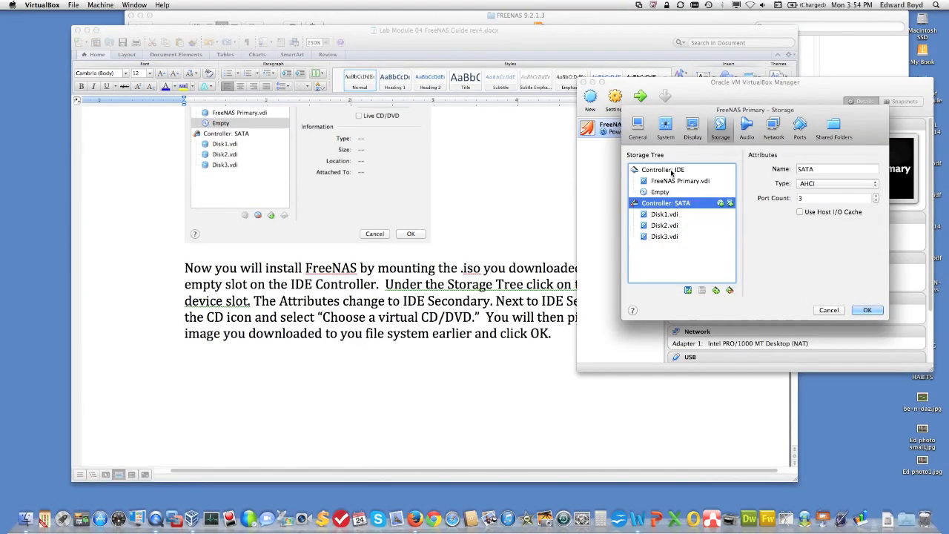
left_click(660, 192)
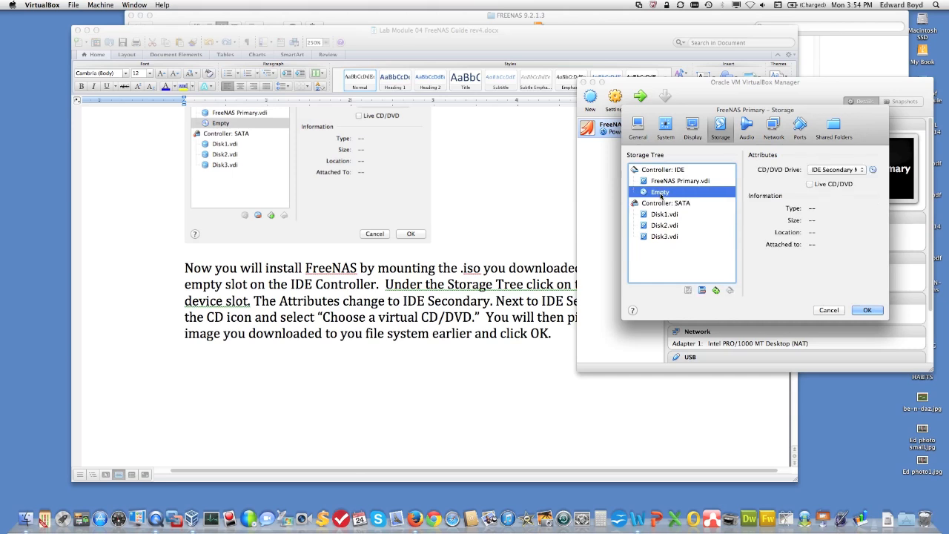
left_click(861, 171)
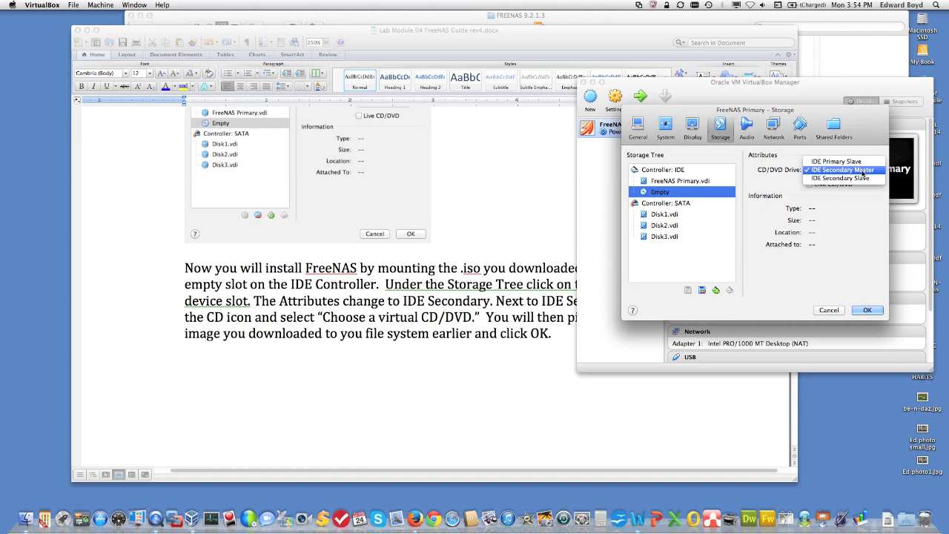
left_click(861, 171)
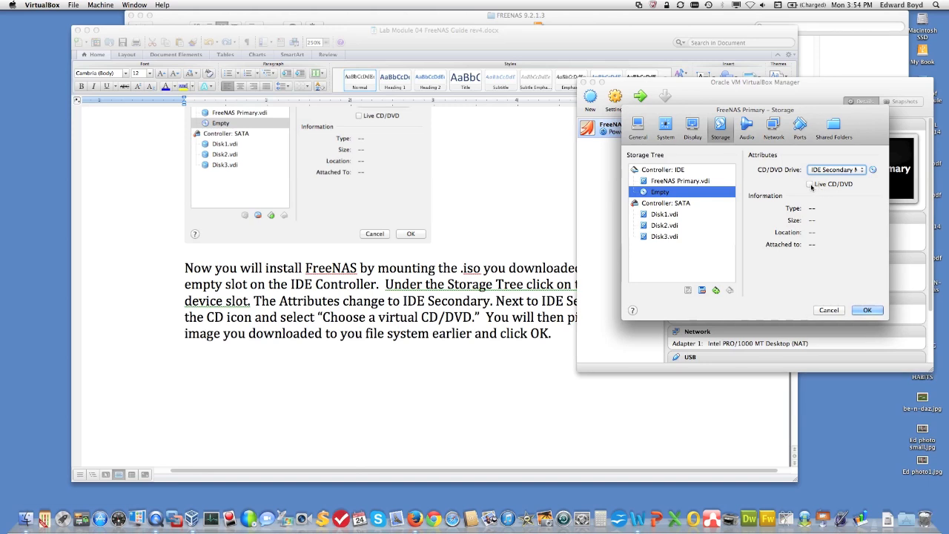
left_click(873, 171)
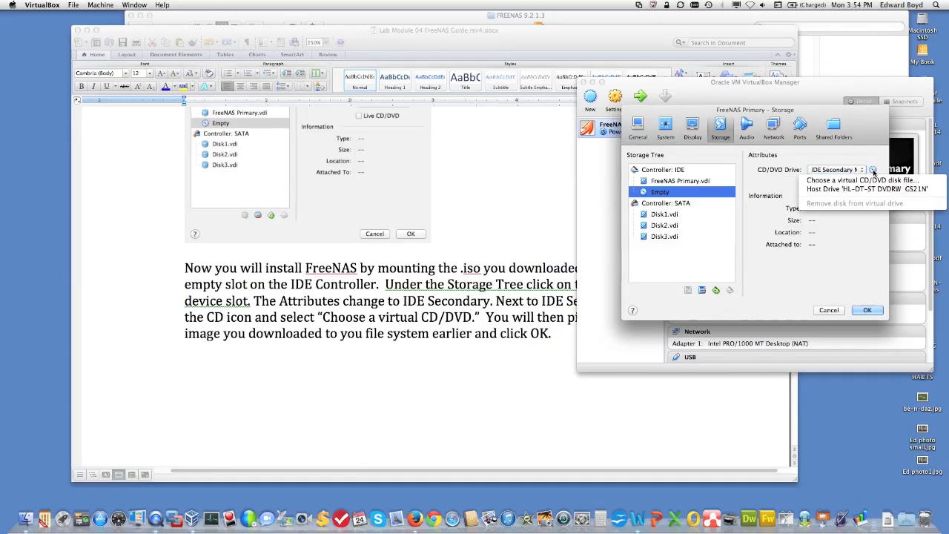
left_click(870, 182)
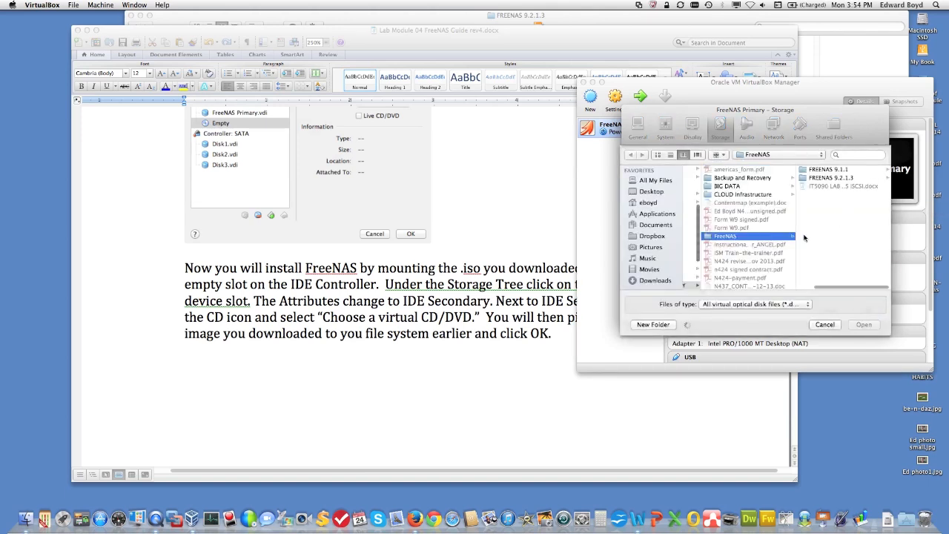
Mount FreeNAS-9.2.1.3-RELEASE-x86.iso from the FREENAS 9.2.1.3 folder under Documents, RASMUSSEN-UNIVERSITY, FreeNAS, and save the storage settings
left_click(661, 225)
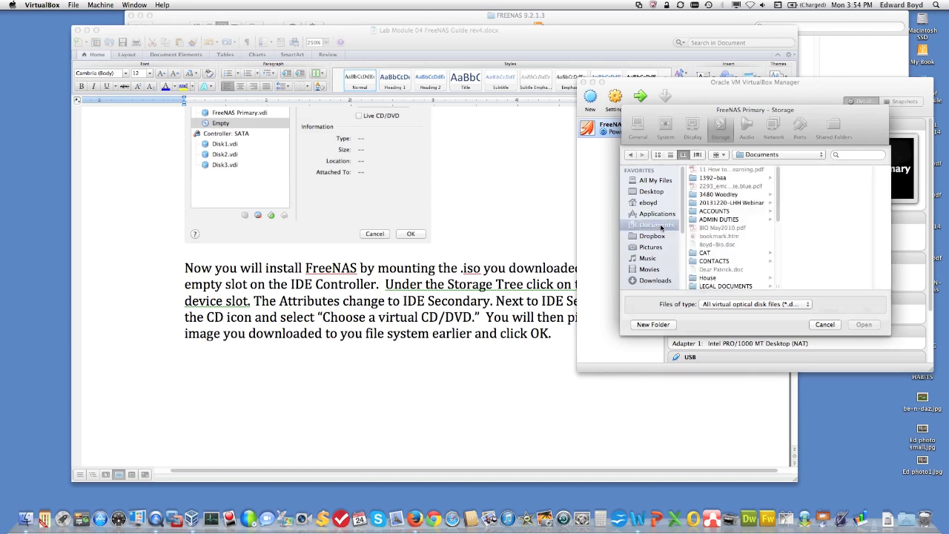
scroll(716, 234, "down", 5)
left_click(723, 236)
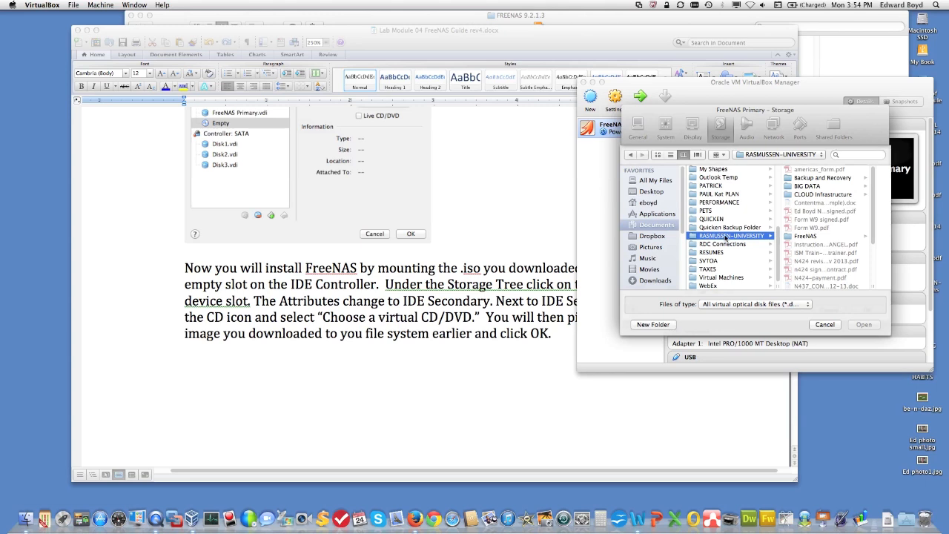
scroll(819, 203, "down", 2)
left_click(815, 203)
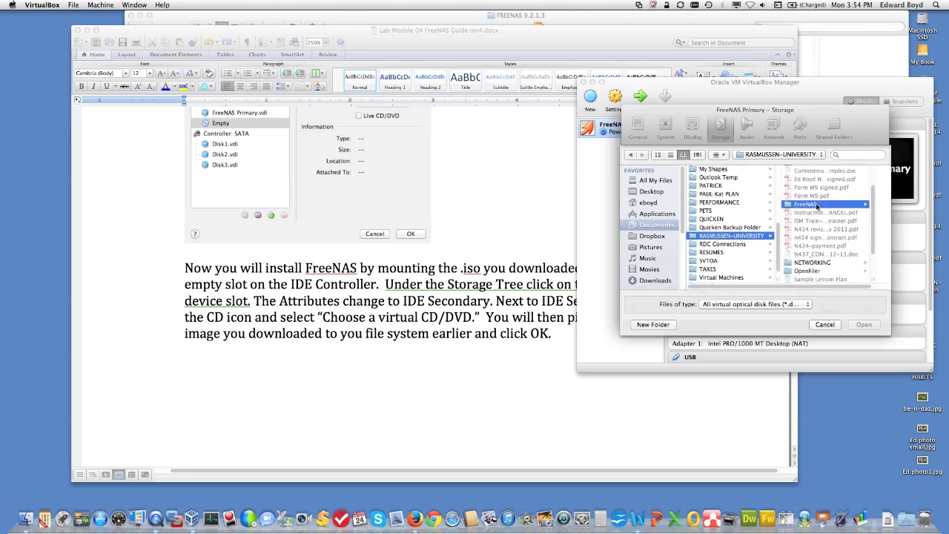
left_click(835, 180)
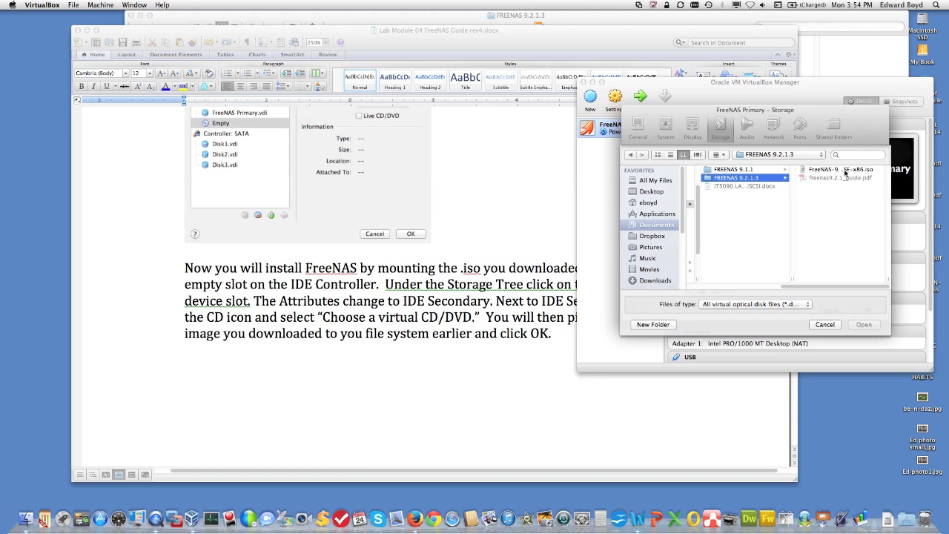
left_click(845, 171)
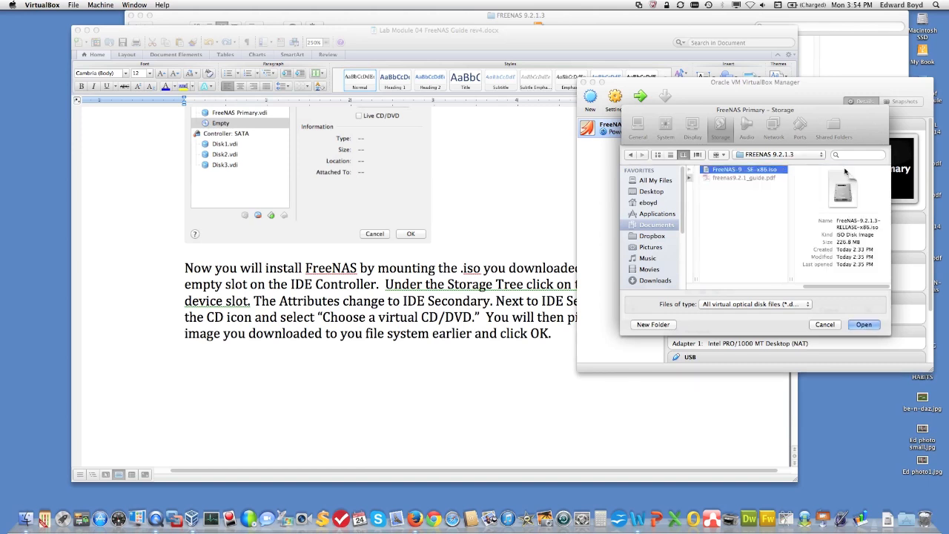
left_click(863, 325)
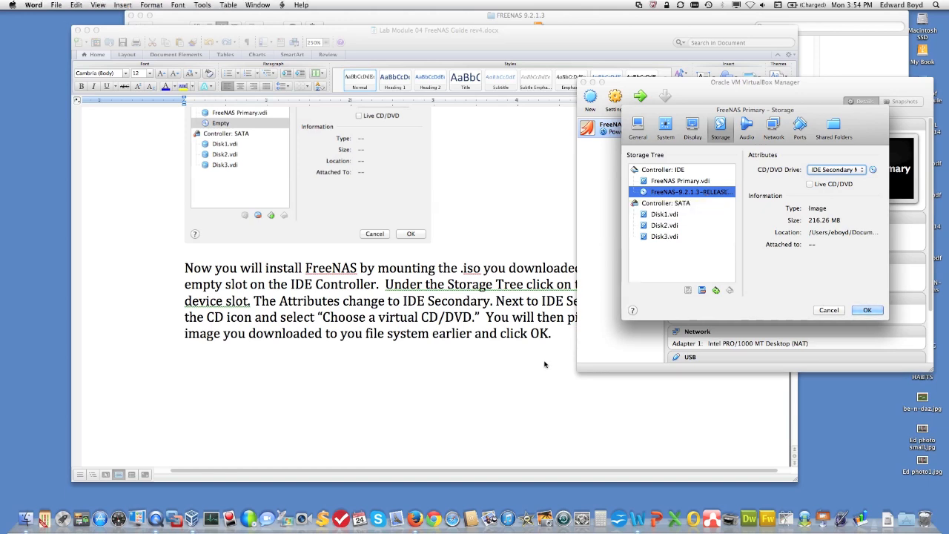
left_click(486, 324)
left_click(866, 310)
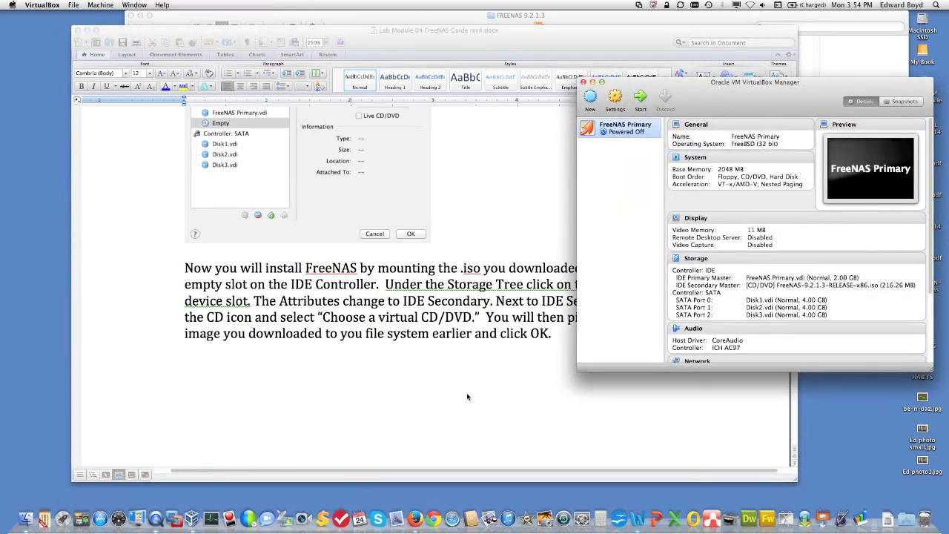
Consult the network section of the Word guide, then in VirtualBox attach FreeNAS Primary's network Adapter 1 to Bridged Adapter
scroll(495, 382, "down", 5)
left_click(488, 322)
scroll(489, 322, "down", 10)
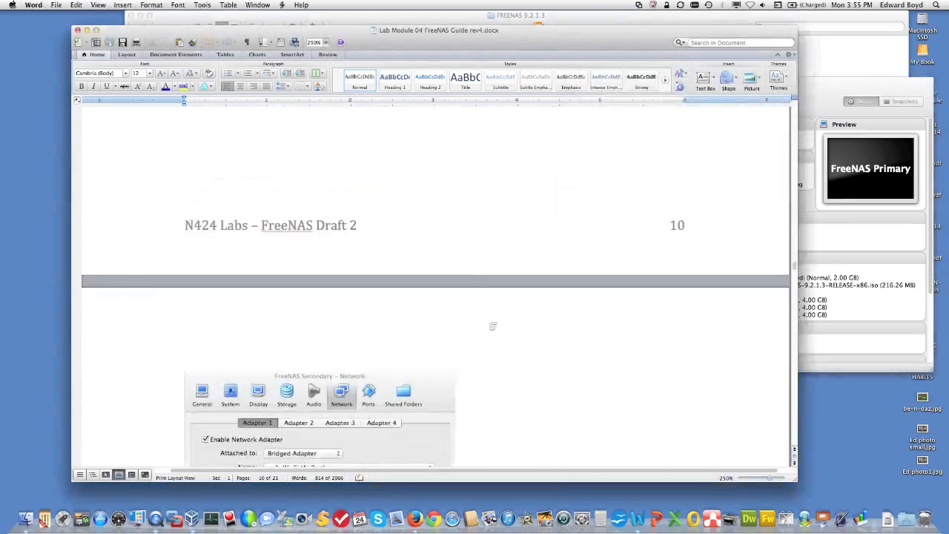
scroll(489, 321, "down", 3)
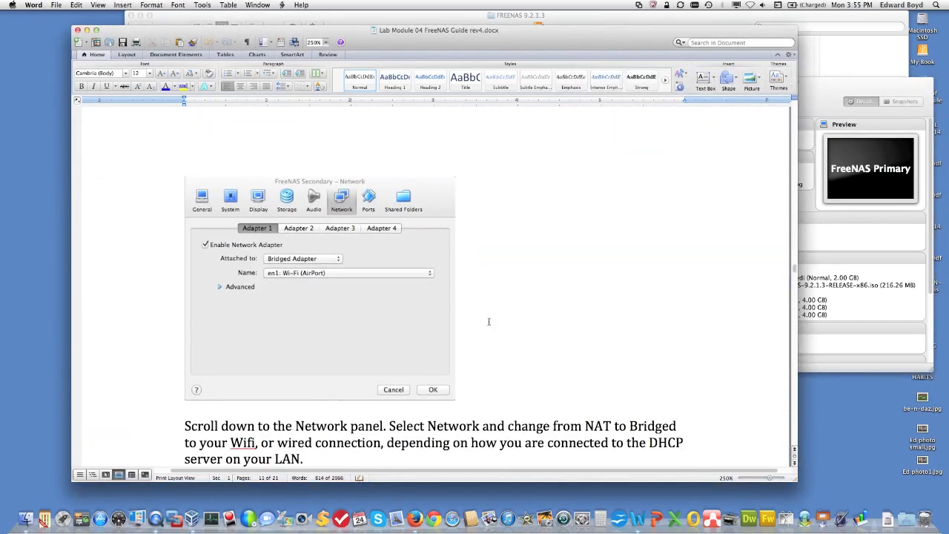
left_click(910, 237)
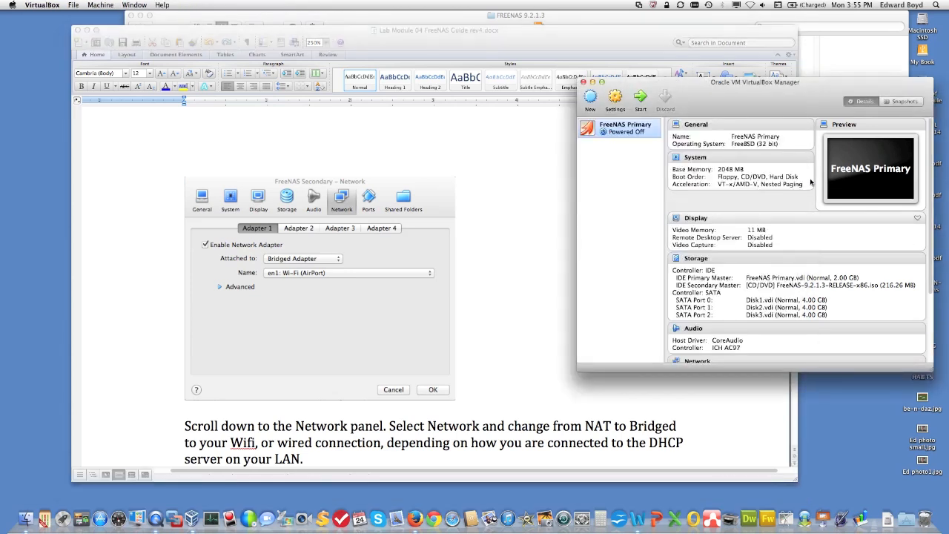
scroll(748, 206, "down", 5)
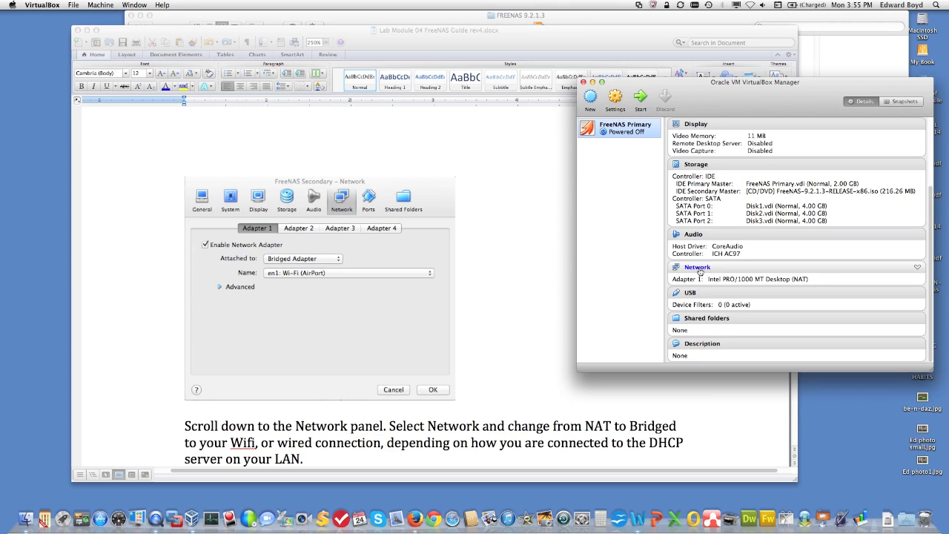
left_click(698, 267)
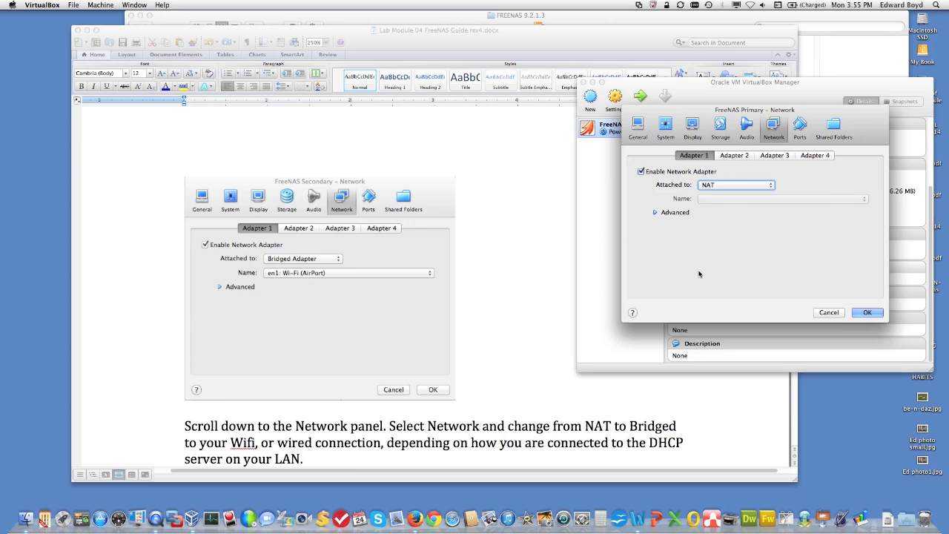
left_click(771, 186)
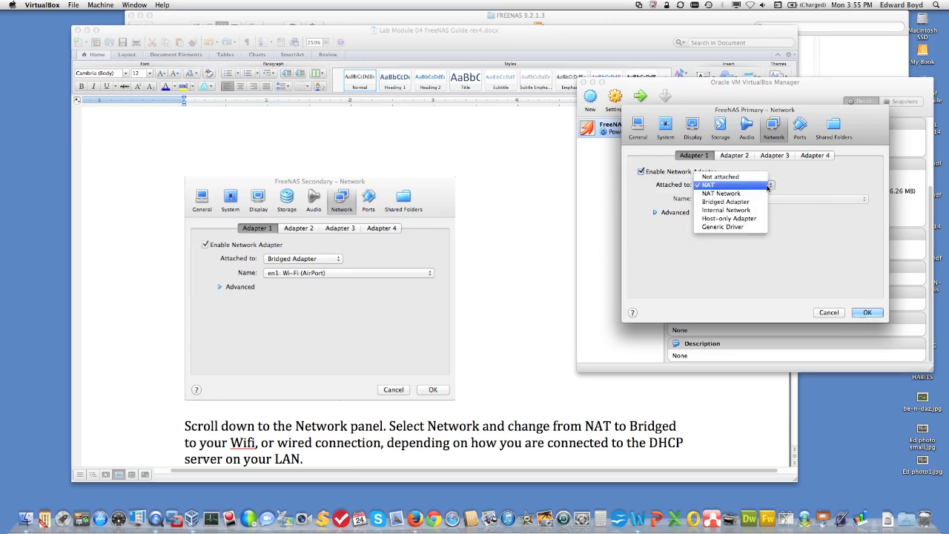
left_click(753, 204)
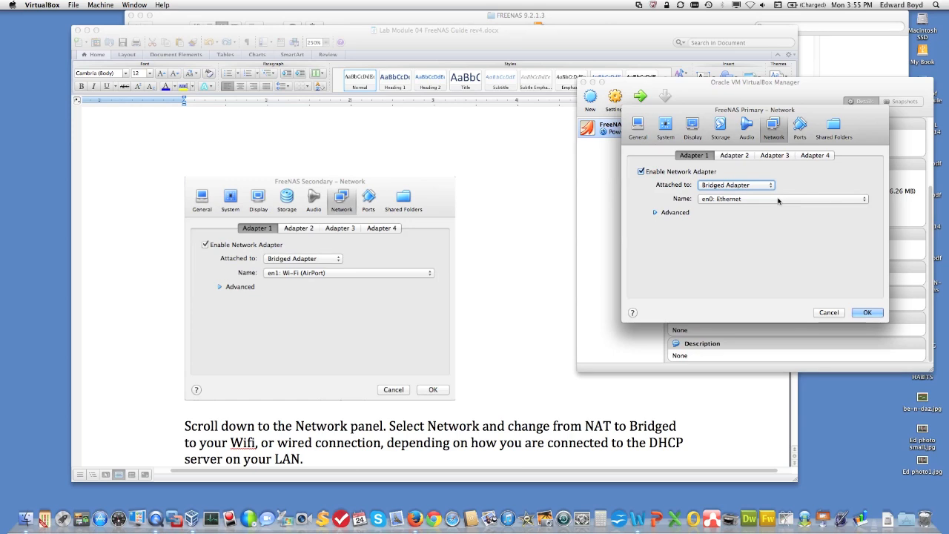
Keep en0: Ethernet as the bridged interface for FreeNAS Primary's Adapter 1 and save the network settings
left_click(718, 200)
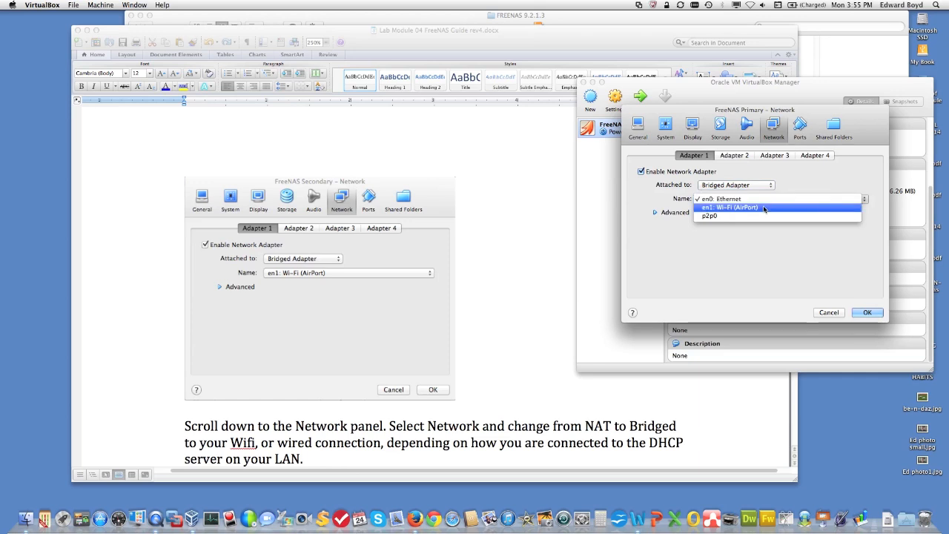
left_click(758, 201)
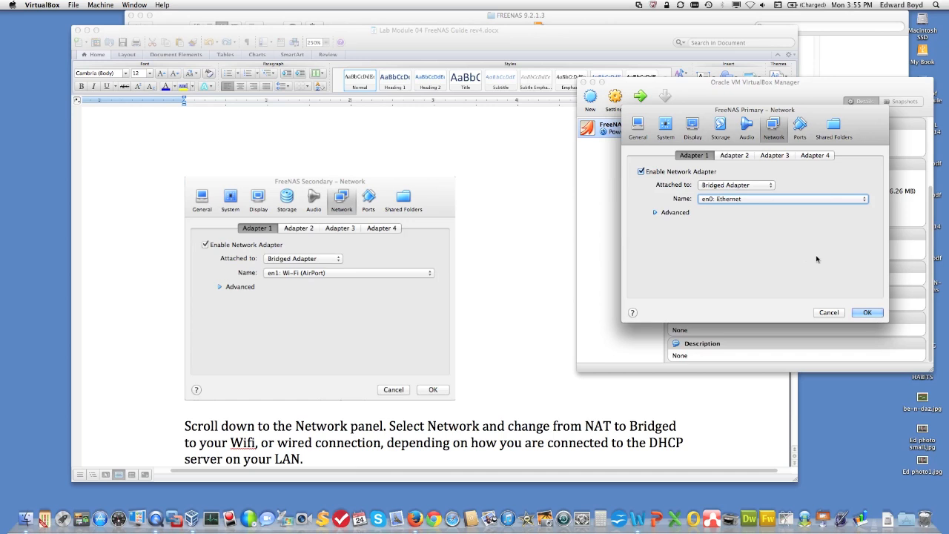
left_click(868, 314)
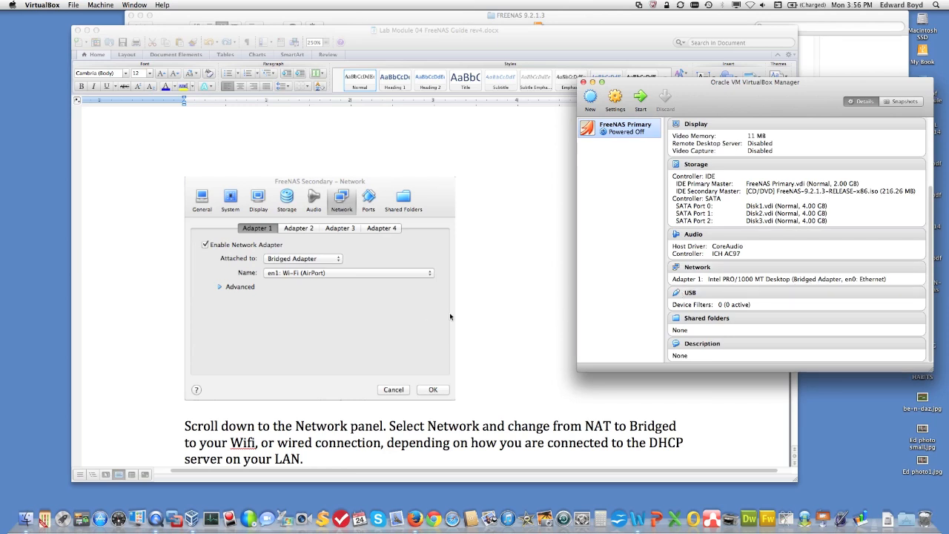
Read the Word guide's summary of the expected storage and network settings, through the instruction to boot from the CDROM
scroll(449, 315, "down", 2)
scroll(449, 317, "down", 3)
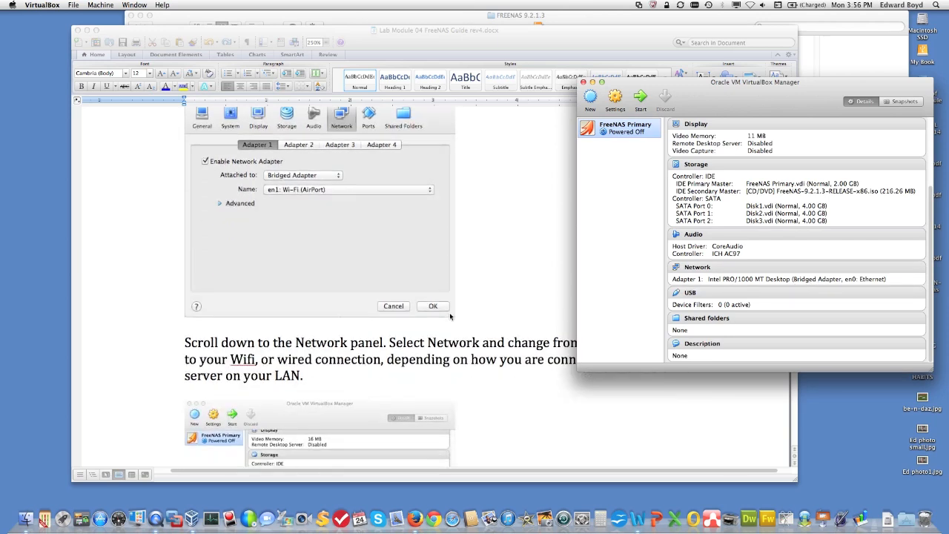
scroll(449, 316, "down", 8)
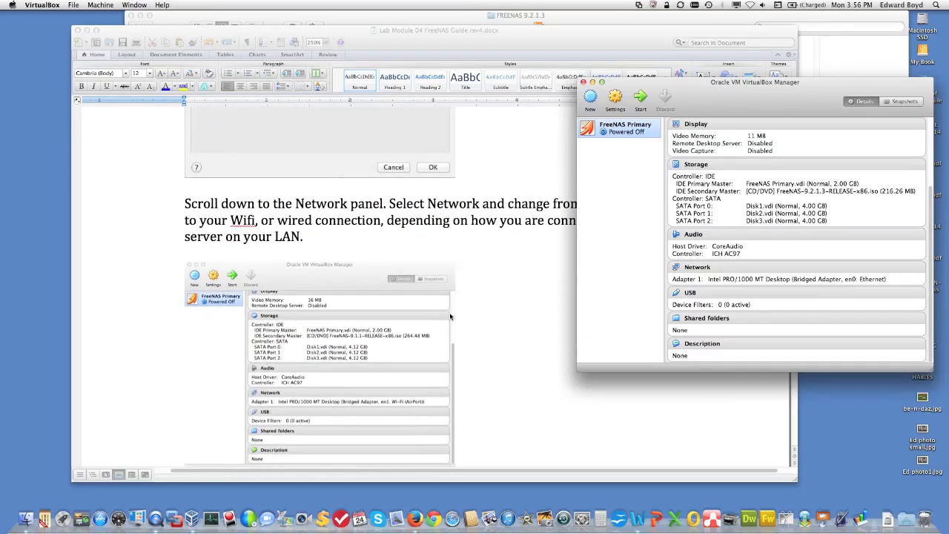
scroll(449, 317, "down", 4)
scroll(449, 316, "down", 2)
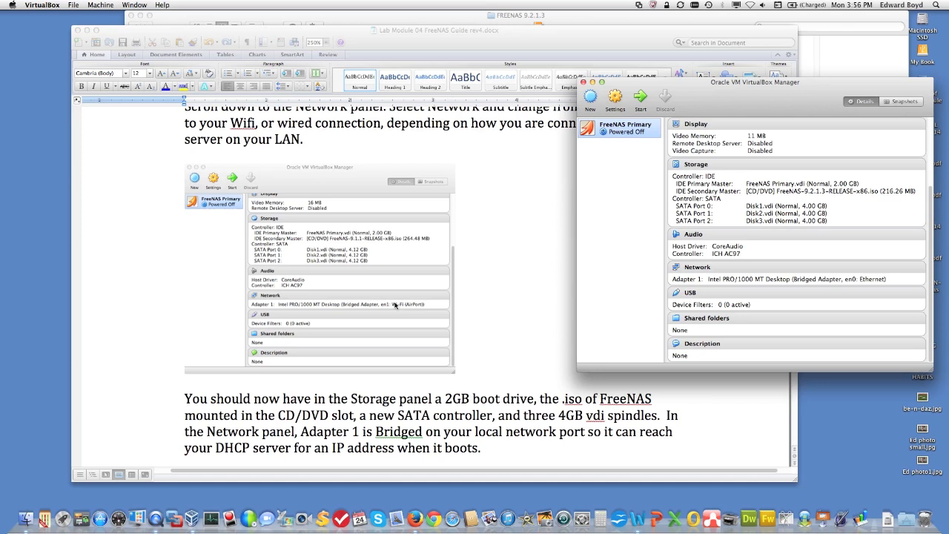
scroll(507, 307, "down", 3)
scroll(507, 307, "up", 3)
scroll(520, 324, "down", 5)
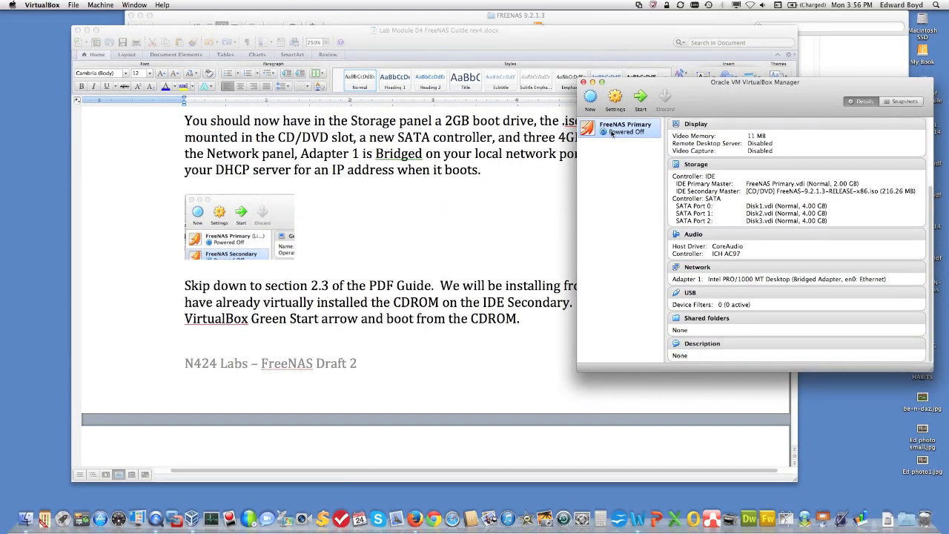
Start the FreeNAS Primary virtual machine, then bring the VirtualBox Manager forward to view its general details and preview
left_click(642, 97)
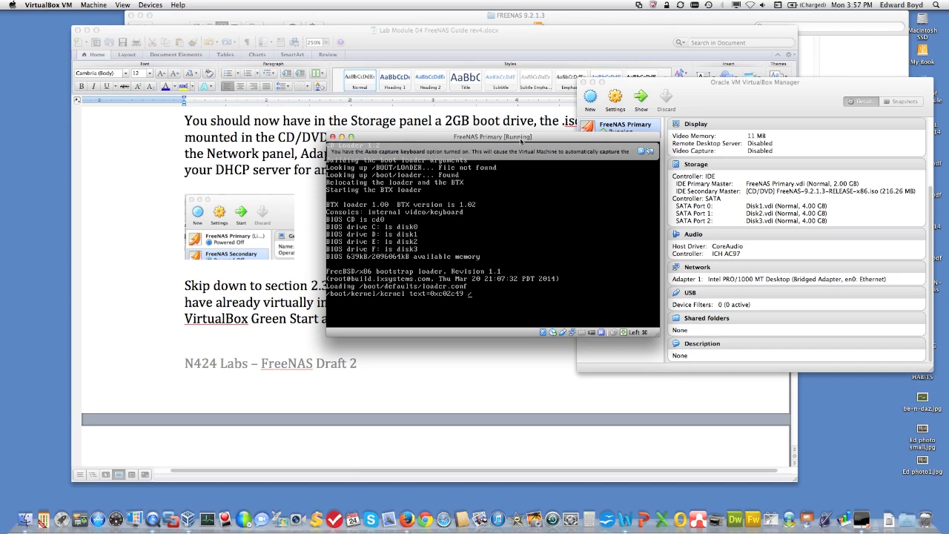
left_click(802, 95)
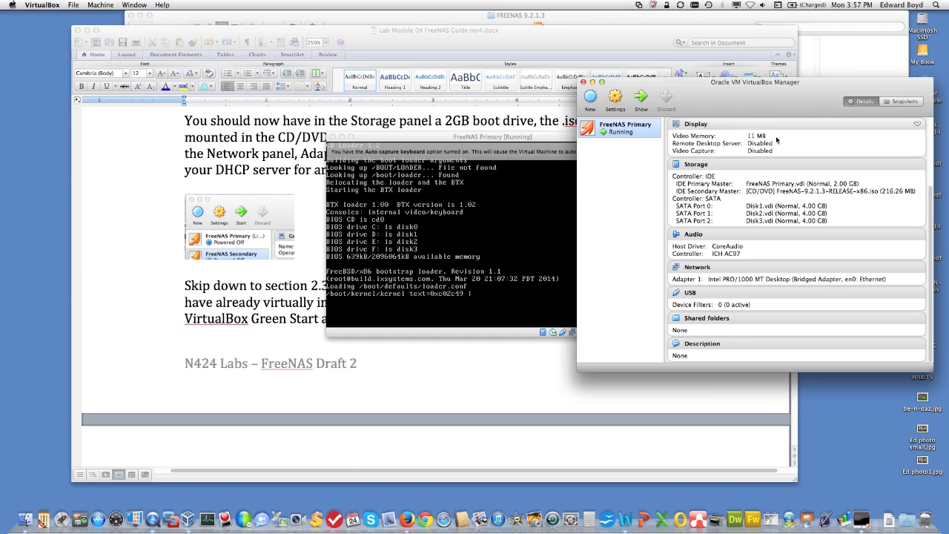
scroll(775, 135, "up", 4)
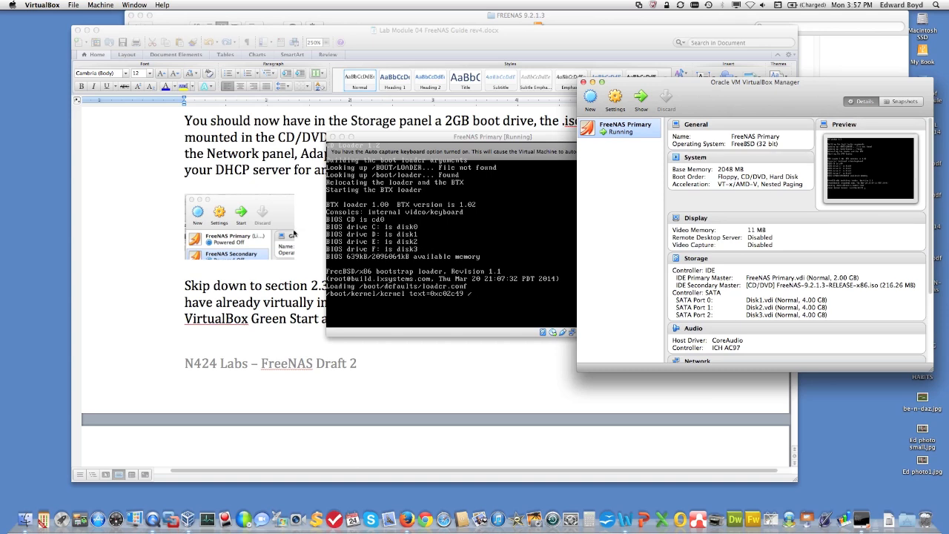
Switch to the Word guide and read from the Auto capture keyboard notice through choosing the drive for the FreeNAS installation
left_click(264, 193)
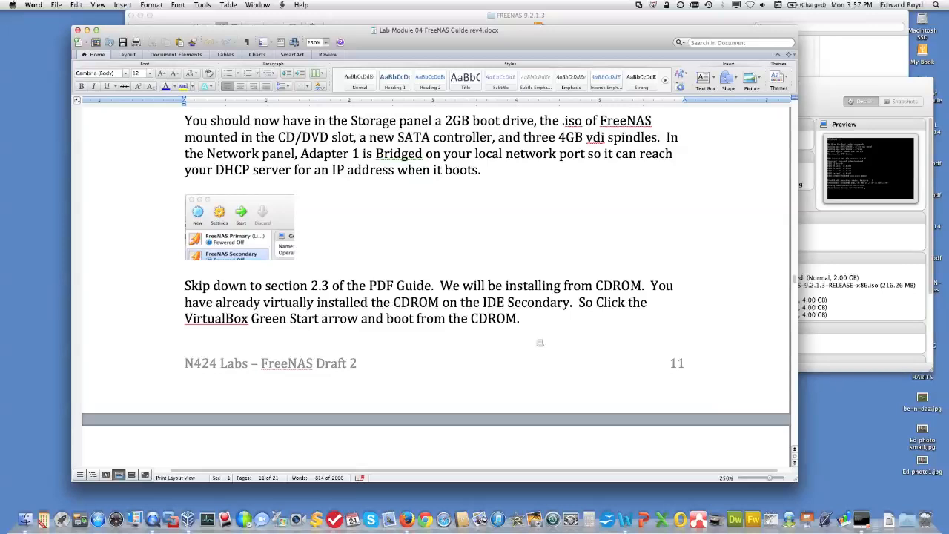
scroll(521, 353, "down", 5)
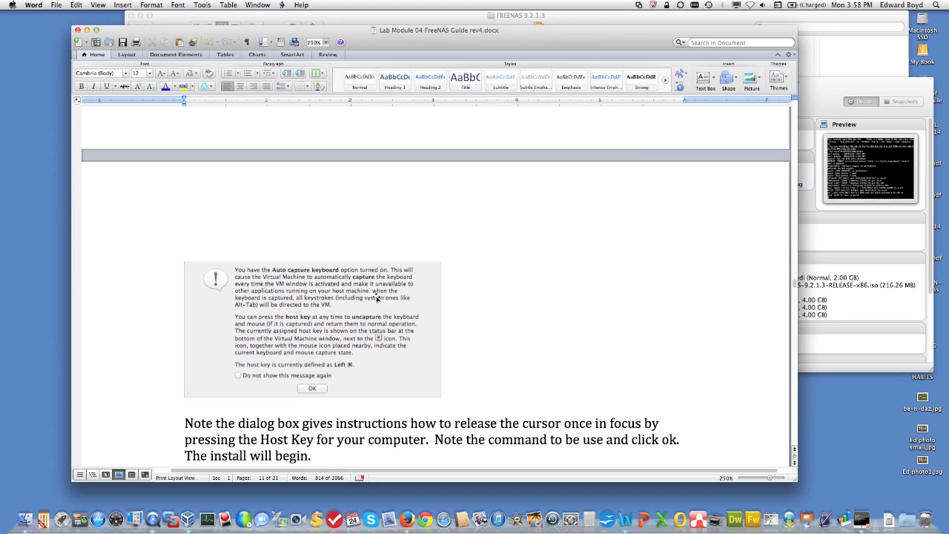
scroll(377, 297, "down", 5)
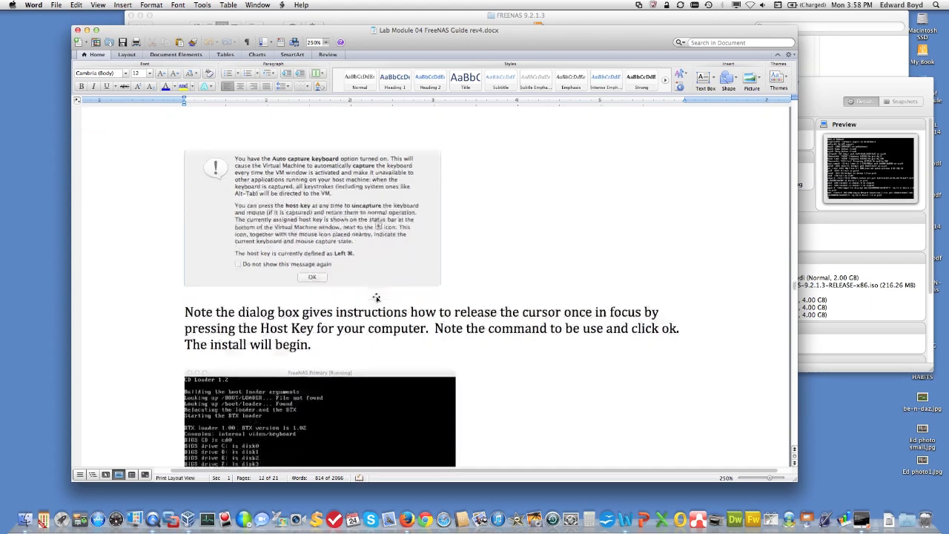
scroll(376, 297, "down", 6)
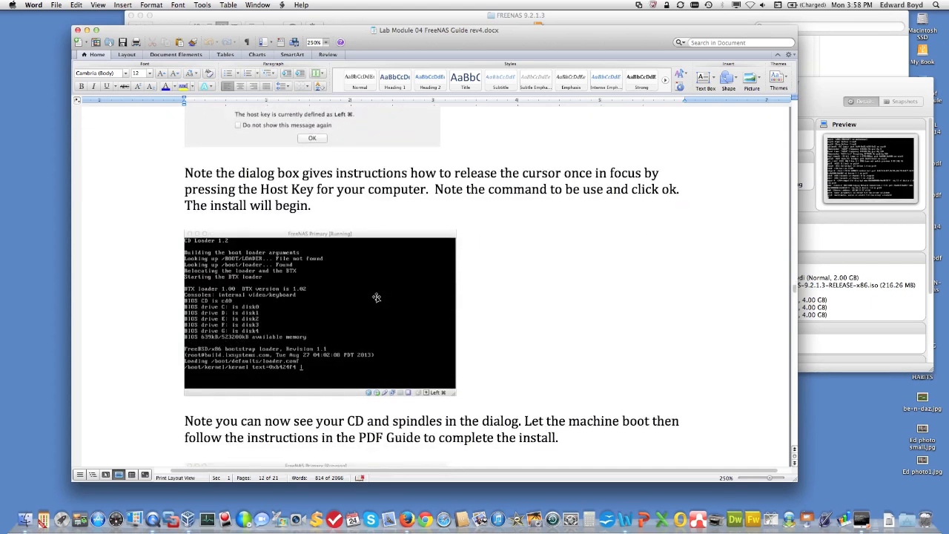
scroll(376, 297, "down", 8)
scroll(376, 297, "down", 1)
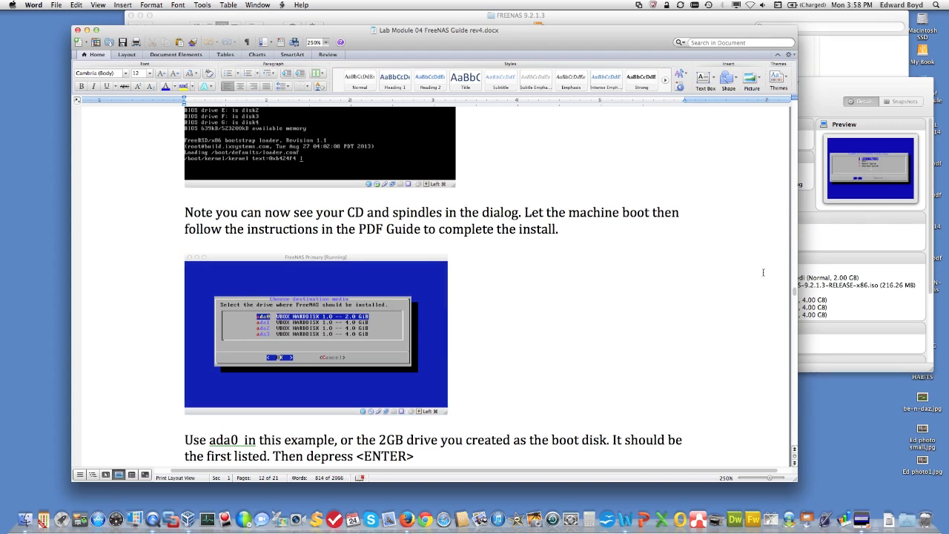
Move the Word guide out of the way, switch to the FreeNAS Primary console and choose Install/Upgrade
left_click_drag(646, 42, 695, 280)
left_click(534, 226)
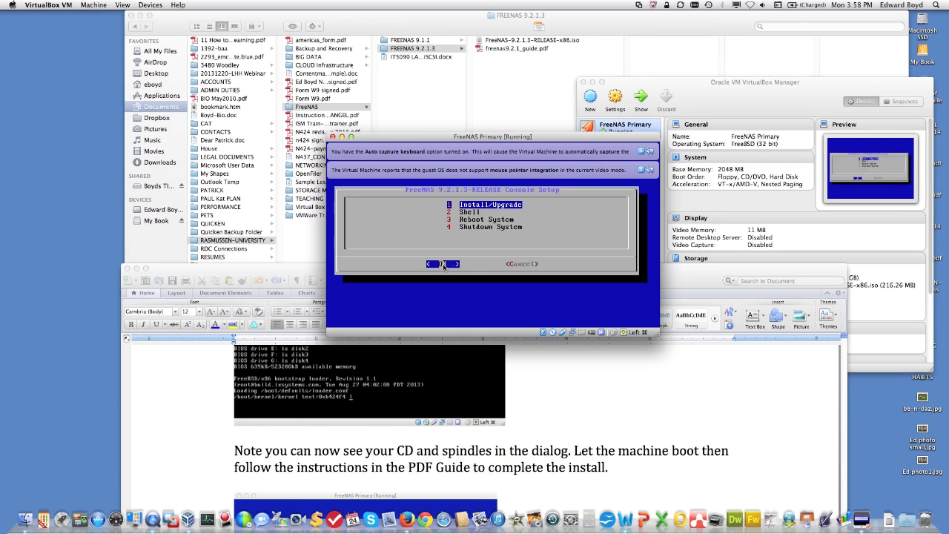
key("Return")
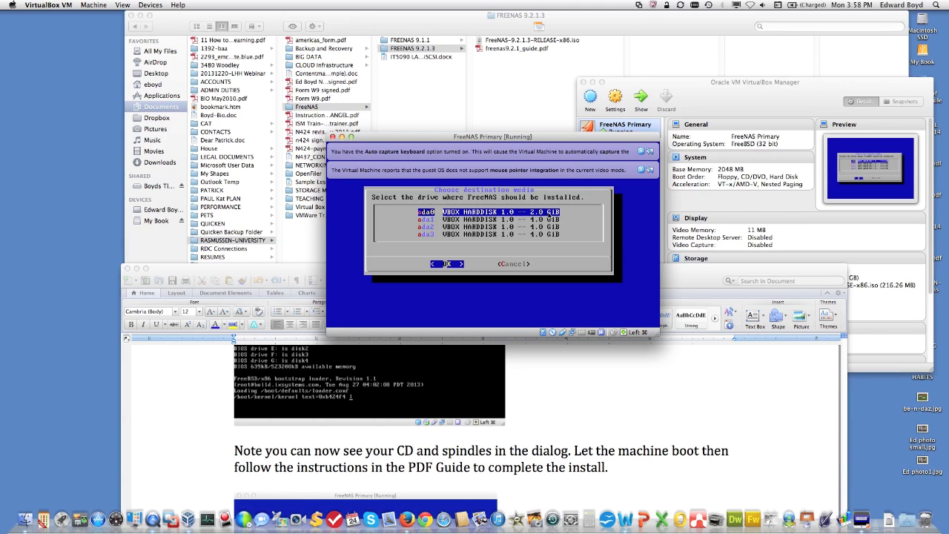
Install FreeNAS on the 2.0 GiB disk ada0, accepting the erase warning, then move the VM window aside and return to the Word guide
key("Down")
key("Down")
key("Down")
key("Up")
key("Up")
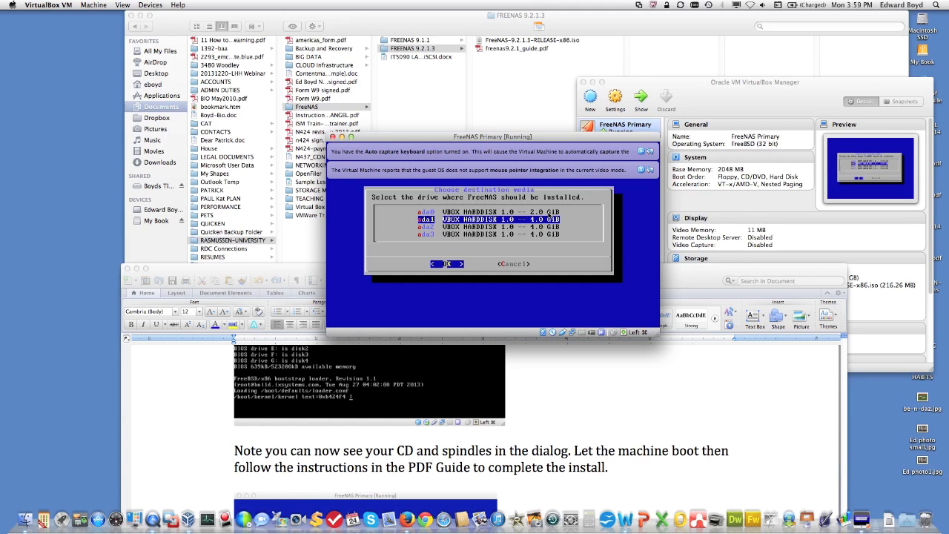
key("Up")
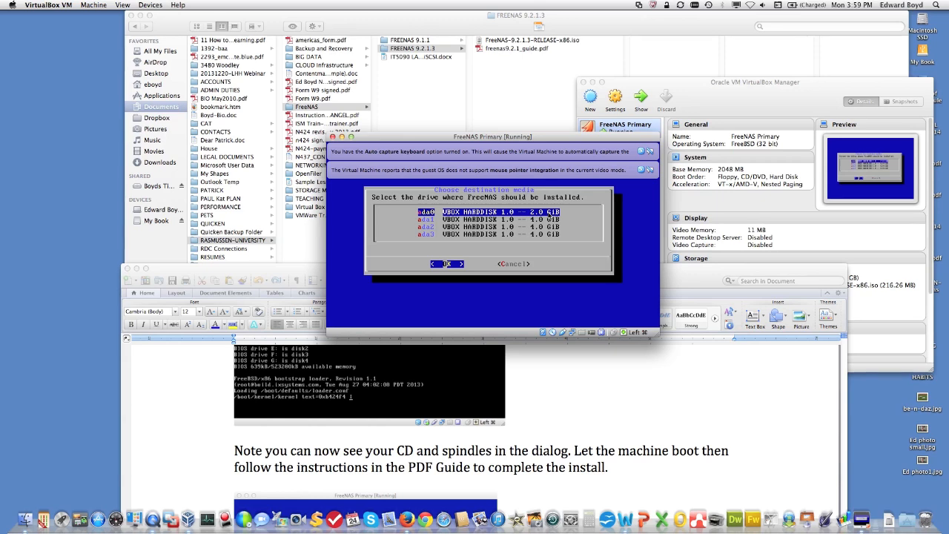
key("Return")
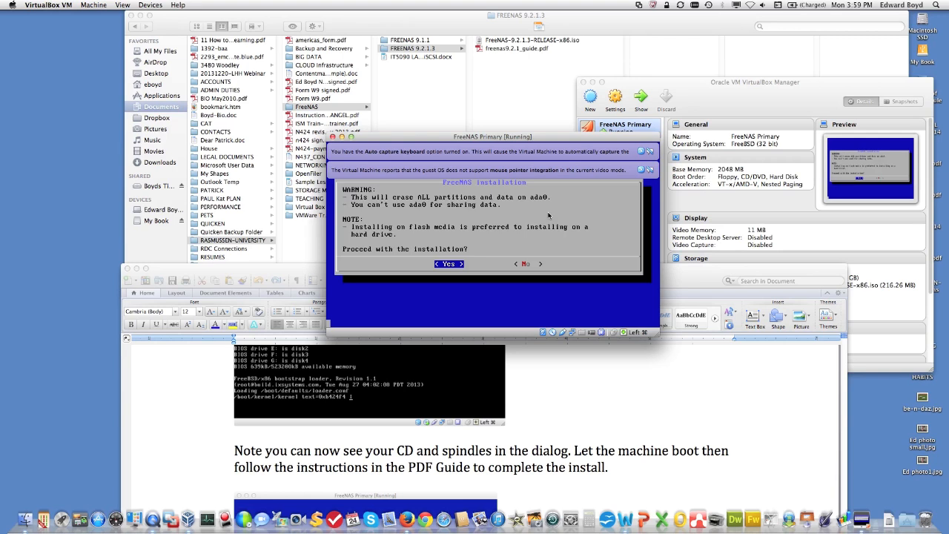
key("Return")
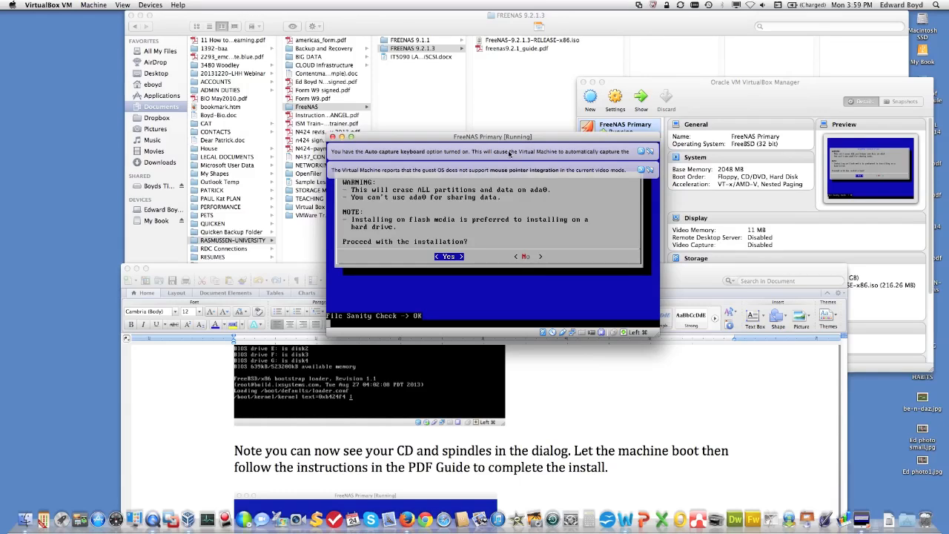
left_click_drag(565, 140, 851, 282)
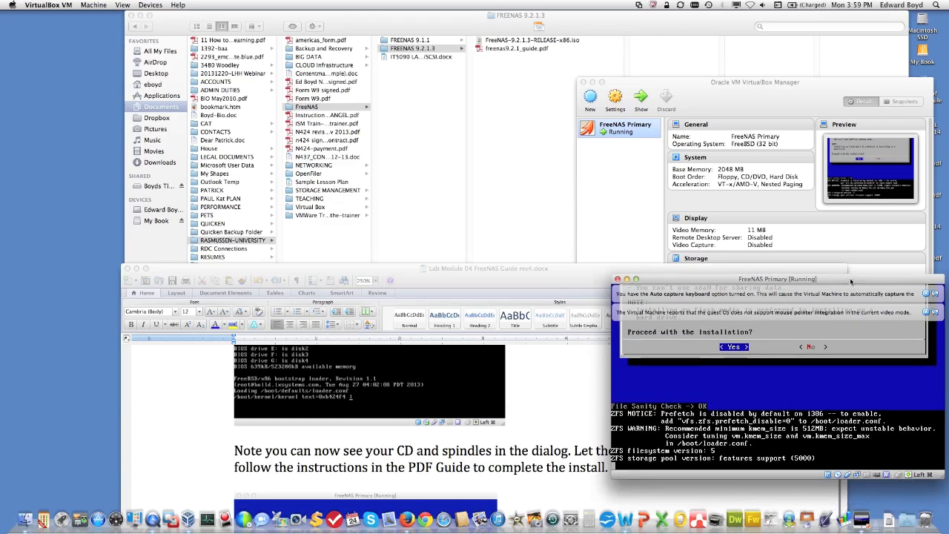
left_click(568, 377)
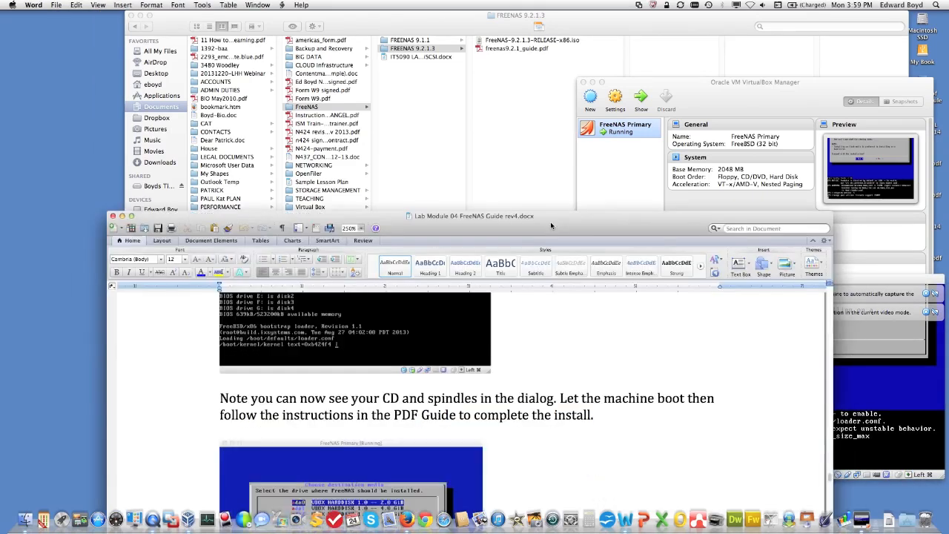
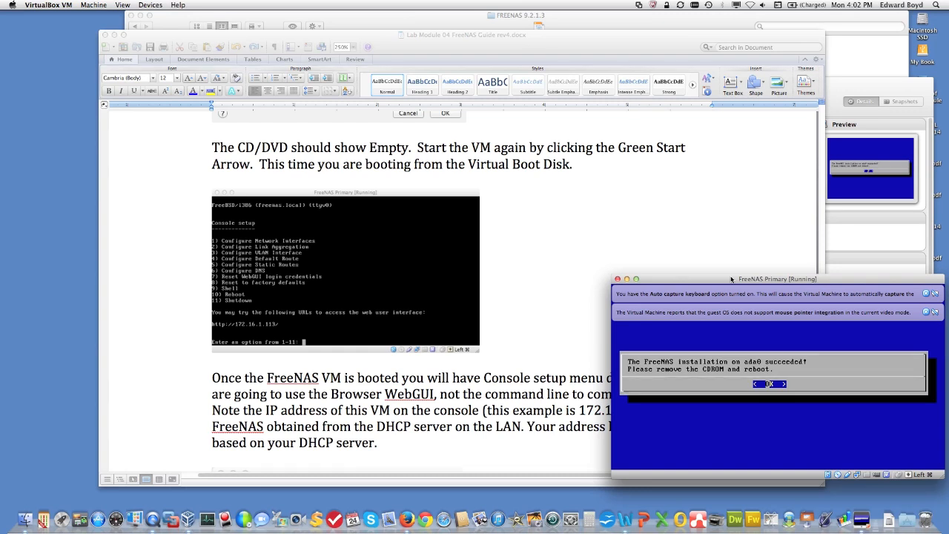
Acknowledge the completed installation in the FreeNAS Primary console and choose Shutdown System
key("Return")
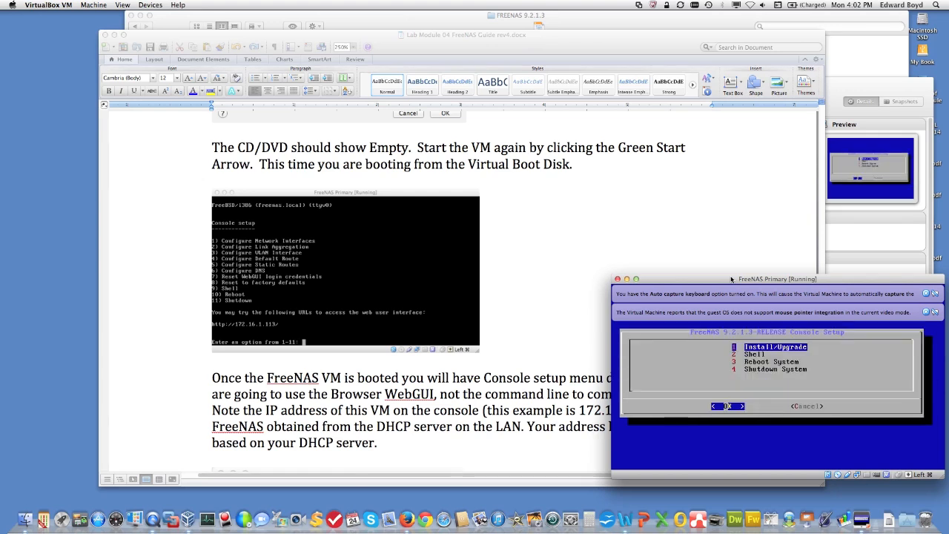
key("Down")
key("Down")
key("Down")
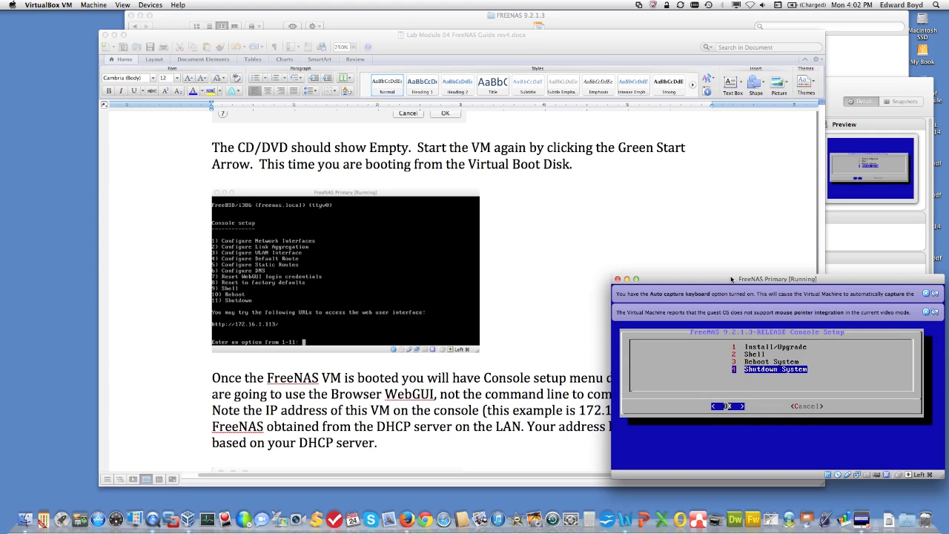
key("Return")
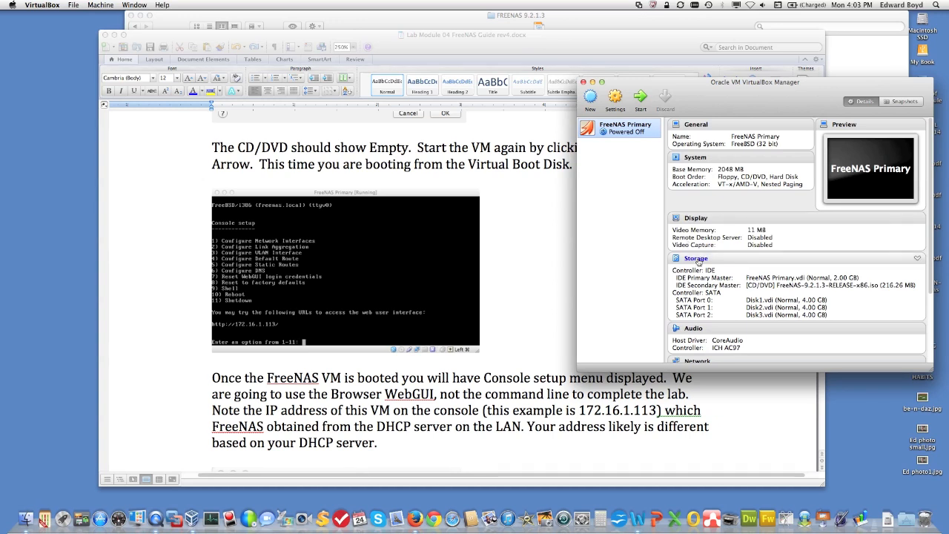
Remove the FreeNAS installer ISO from FreeNAS Primary's IDE CD/DVD drive, save the storage settings and start the VM again
left_click(696, 259)
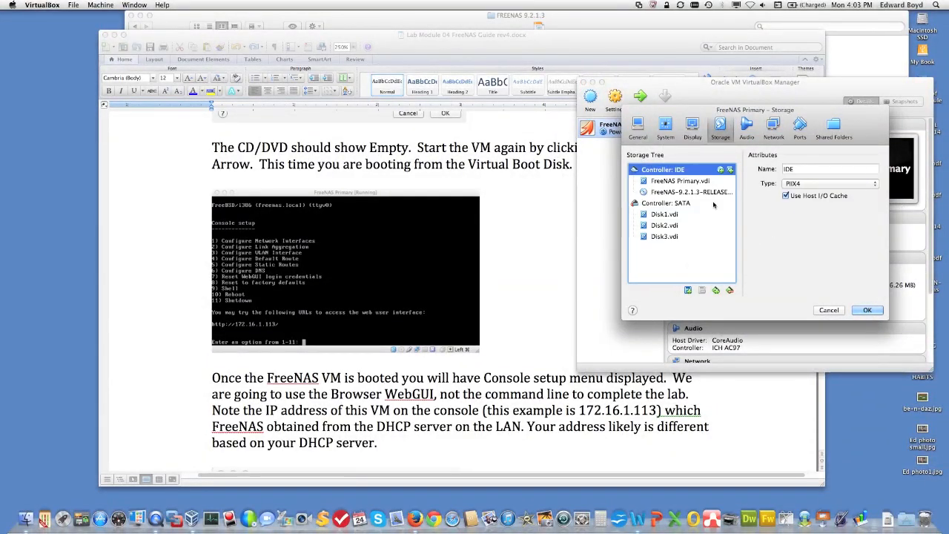
left_click(705, 194)
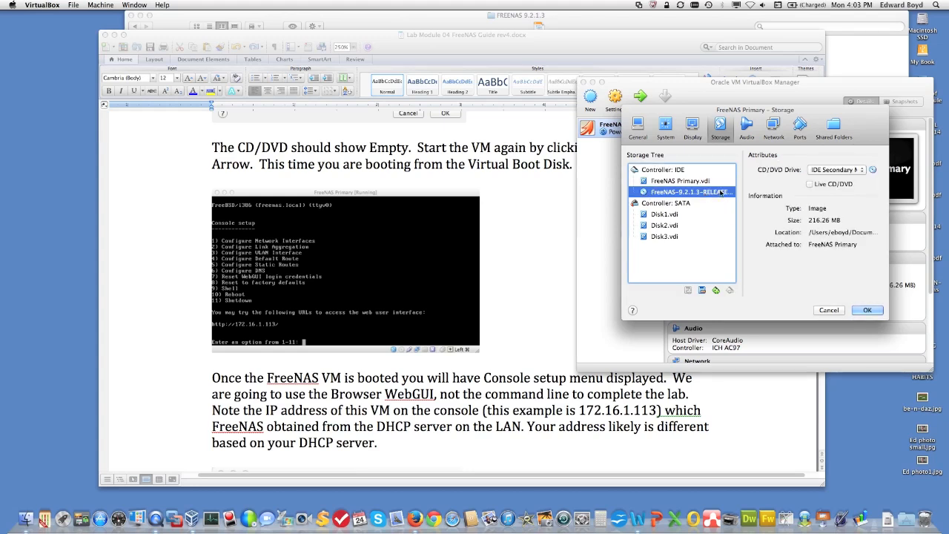
left_click(872, 170)
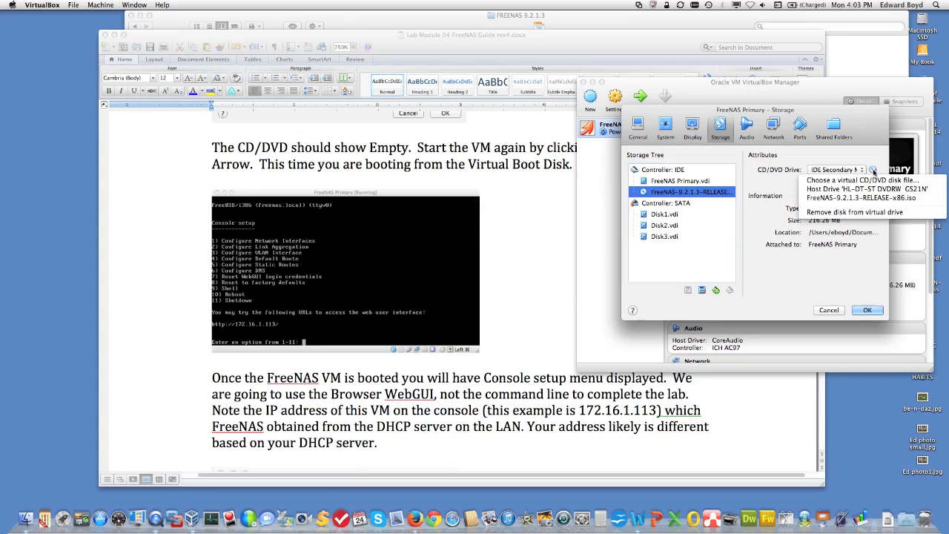
left_click(873, 213)
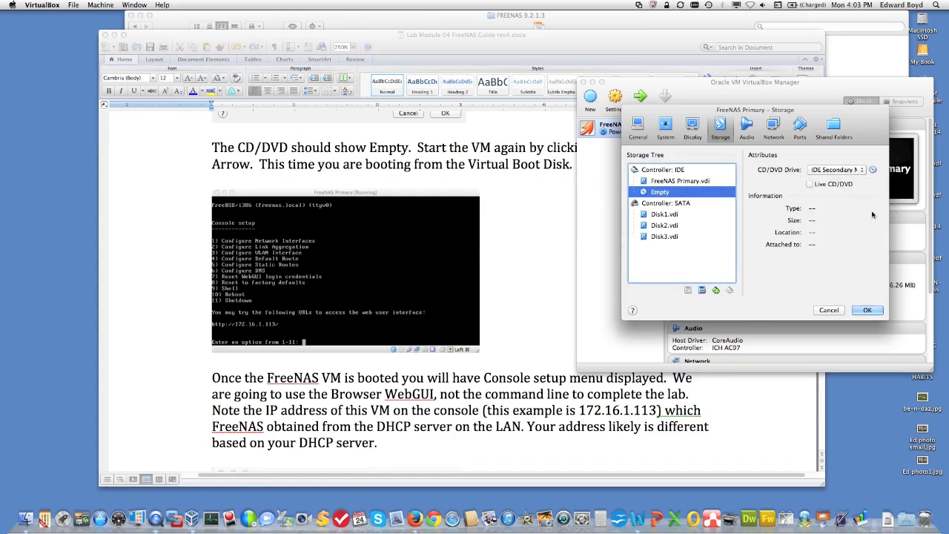
left_click(869, 311)
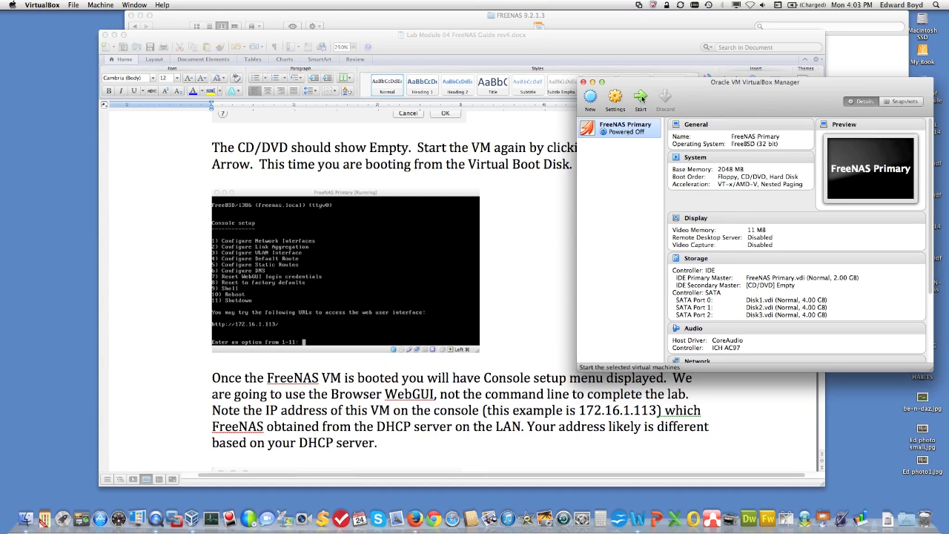
left_click(641, 99)
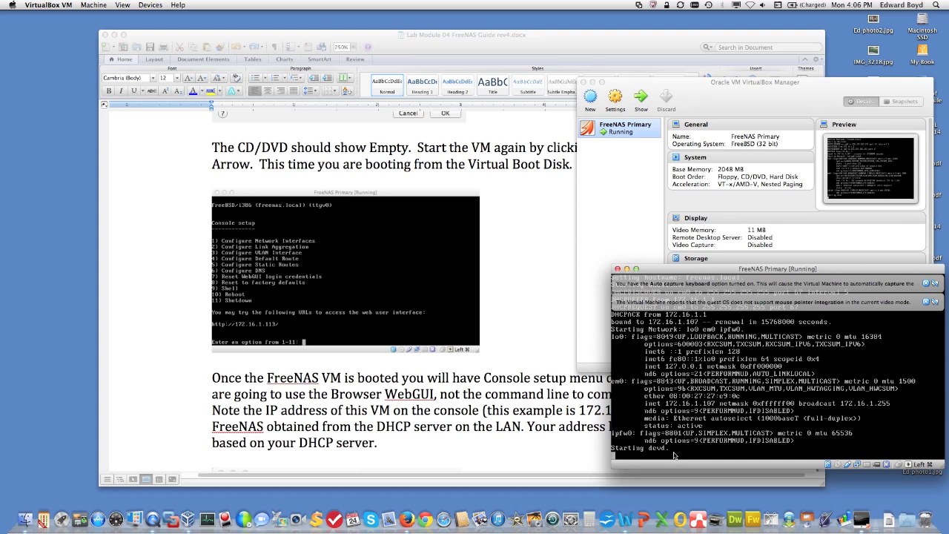
Switch to Finder and open the FreeNAS Primary folder inside VirtualBox VMs in the home folder
left_click(24, 519)
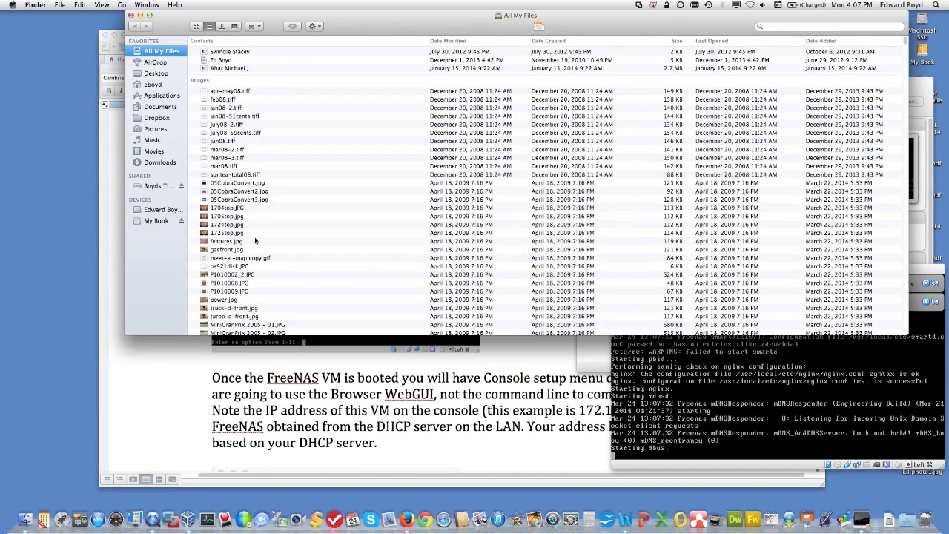
left_click(153, 84)
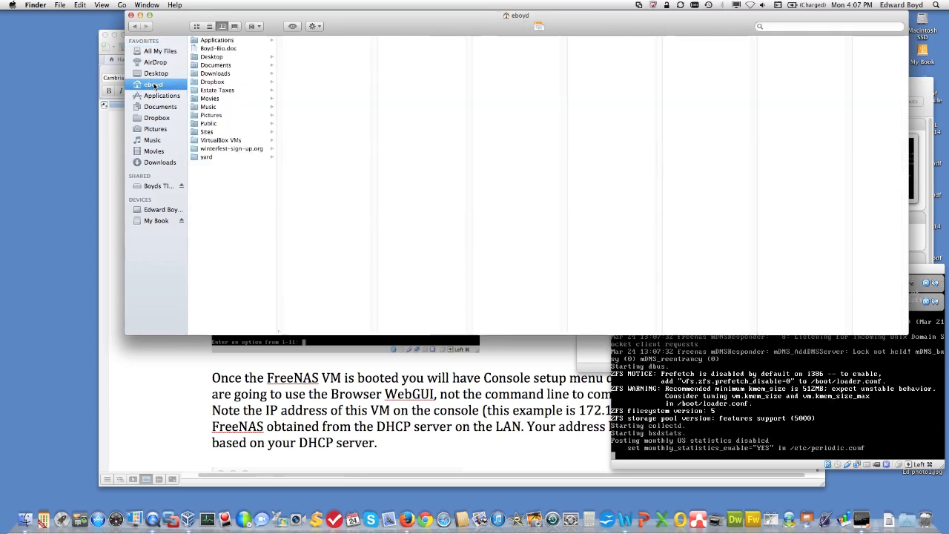
left_click(204, 140)
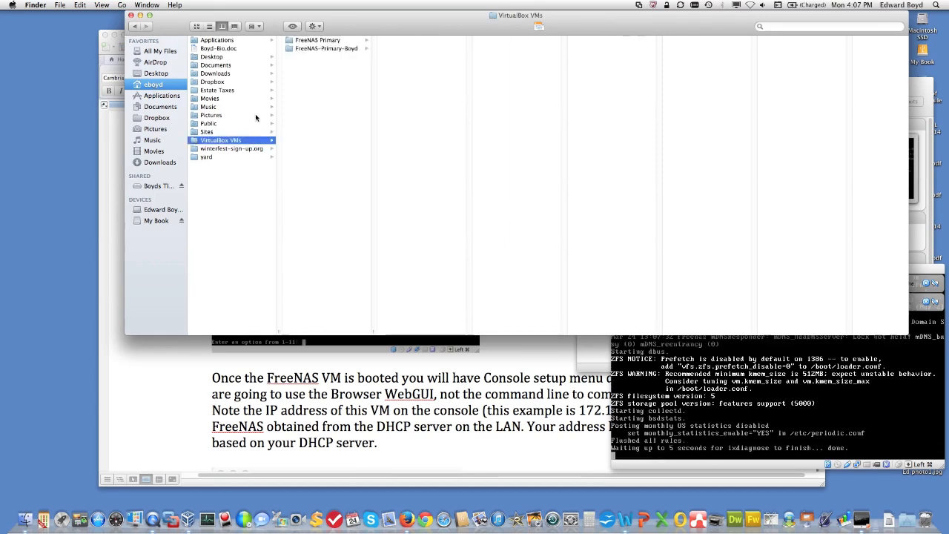
left_click(291, 41)
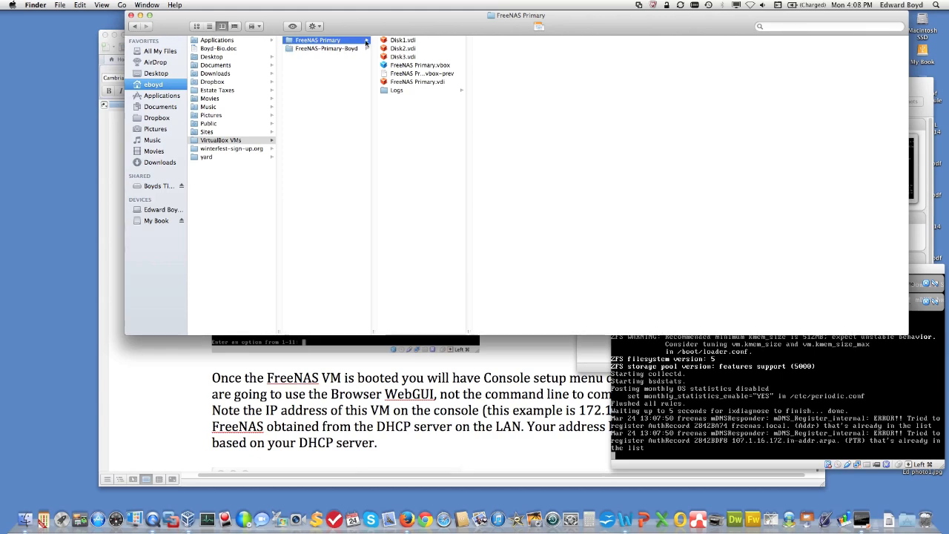
Inspect the details of FreeNAS Primary.vbox, its vbox-prev backup and FreeNAS Primary.vdi, highlighting the boot disk image's file size
left_click(408, 67)
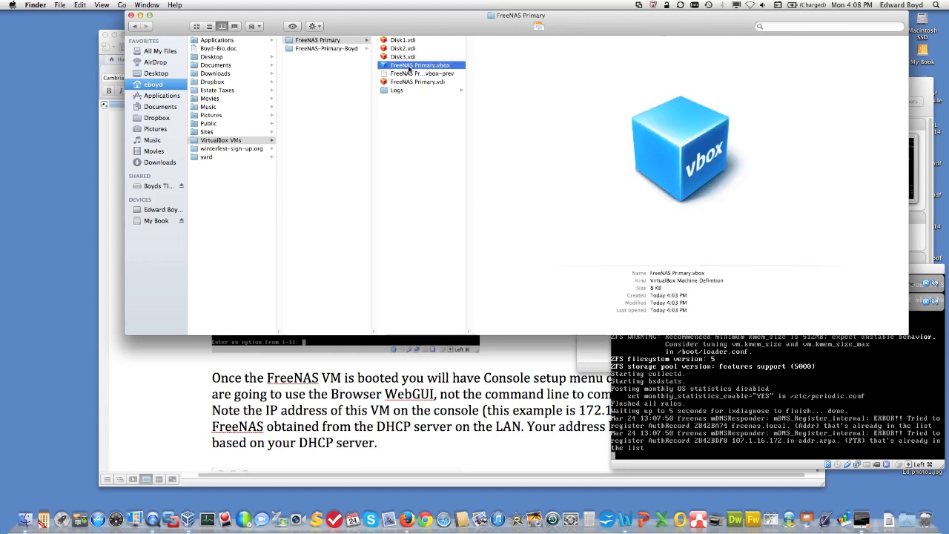
left_click(408, 75)
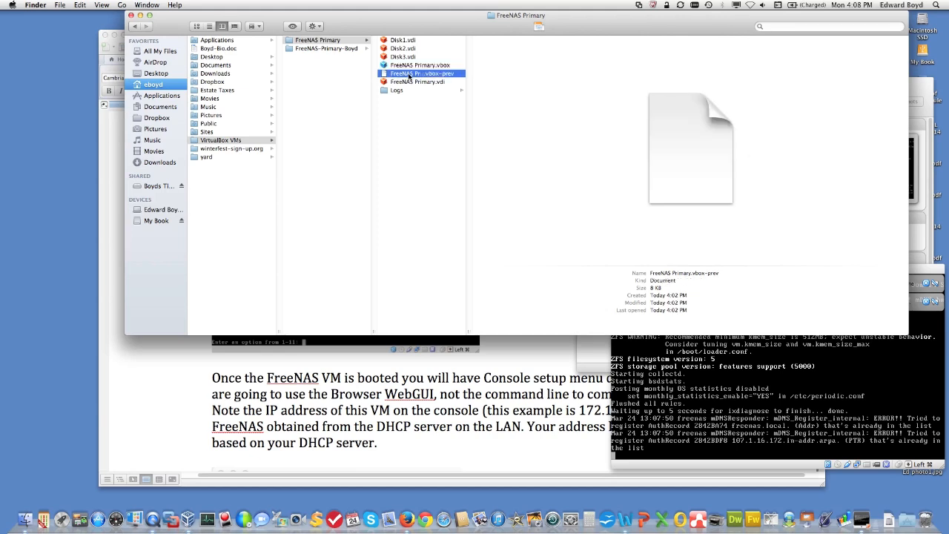
left_click(409, 82)
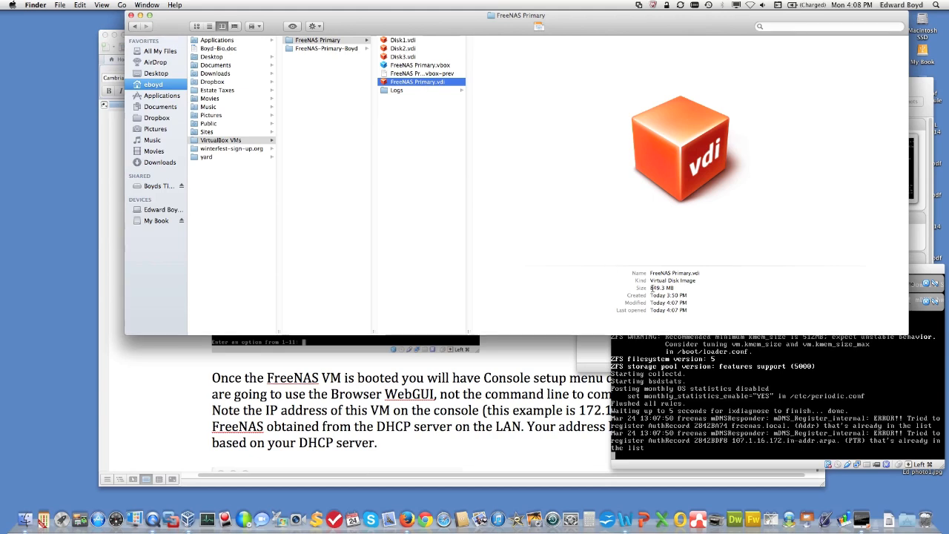
left_click_drag(650, 289, 672, 288)
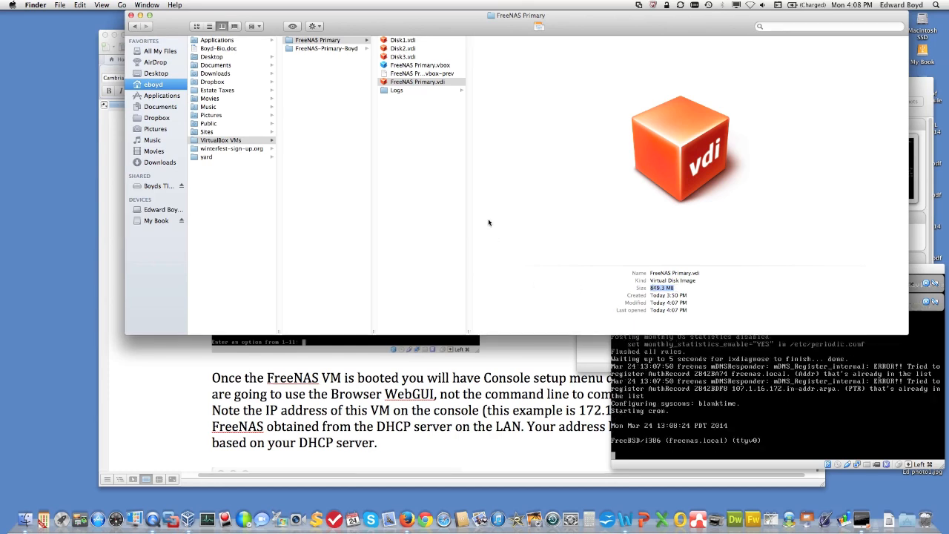
Compare the details of Disk3.vdi, Disk2.vdi and Disk1.vdi, highlight Disk1.vdi's file size, and close Finder to return to the FreeNAS Primary console
left_click(398, 58)
left_click(399, 58)
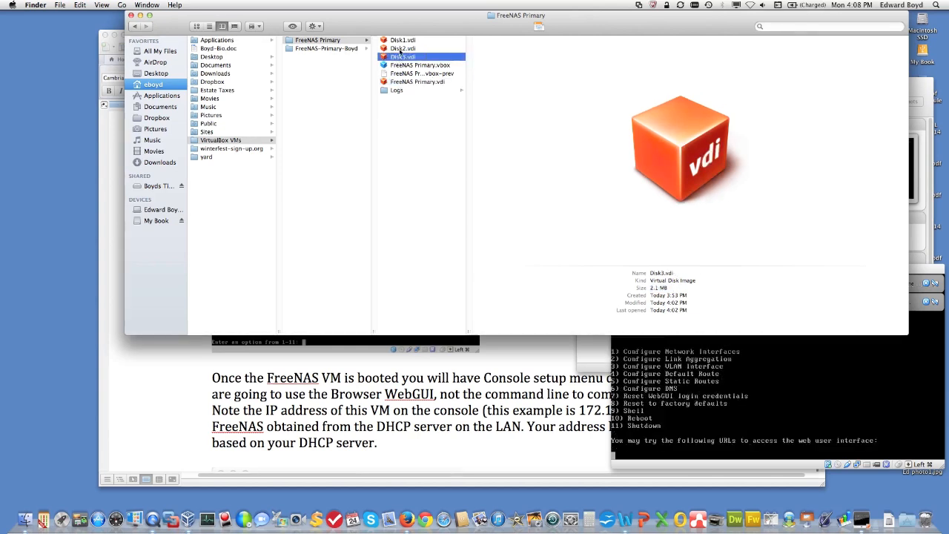
left_click(401, 46)
left_click(401, 41)
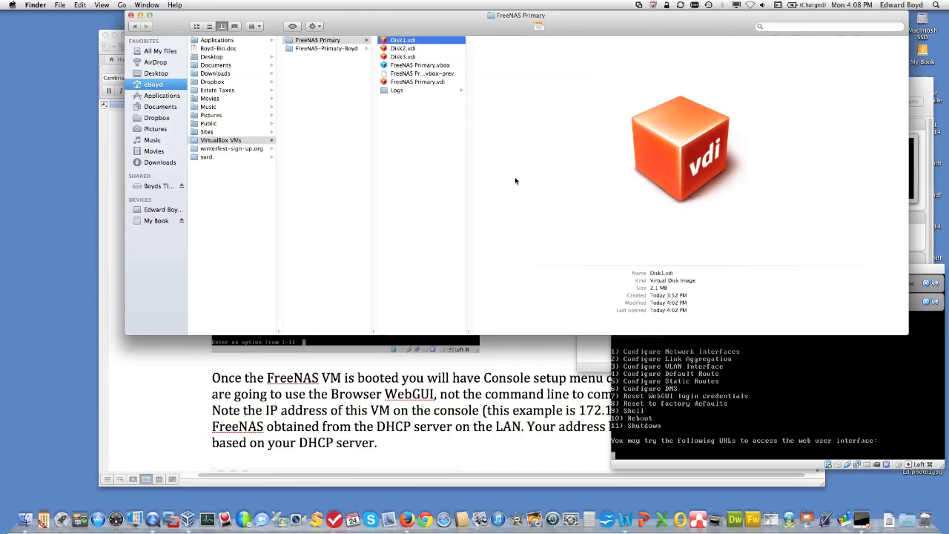
left_click_drag(650, 288, 667, 287)
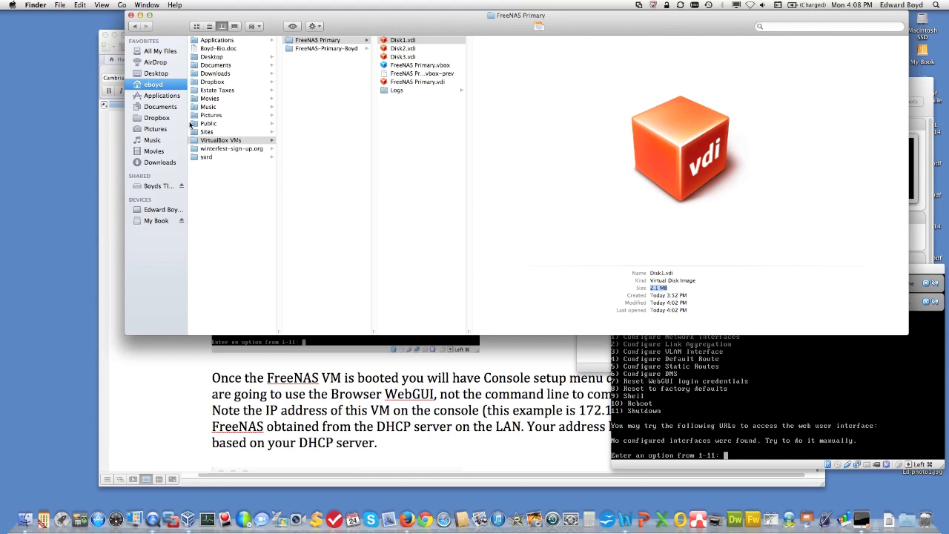
left_click(131, 15)
left_click(750, 275)
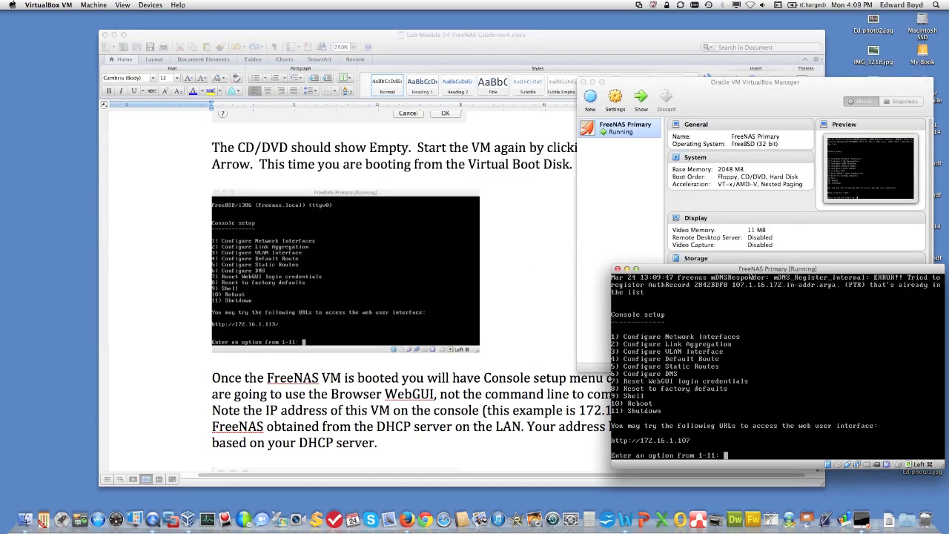